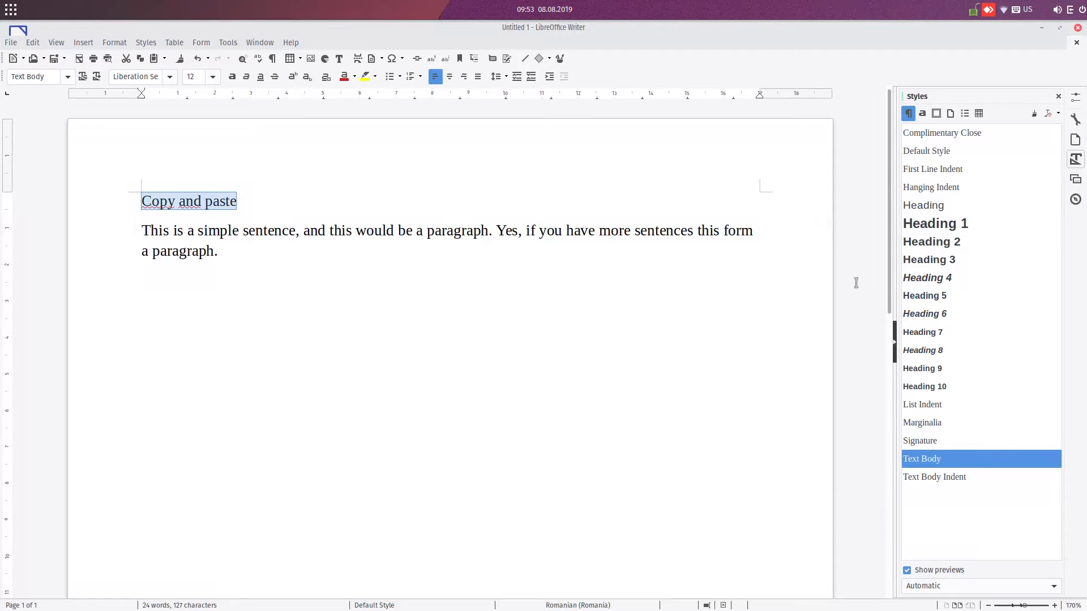
# Apply the Heading 1 paragraph style to the "Copy and paste" title
pyautogui.click(1075, 160)
pyautogui.click(1075, 160)
pyautogui.doubleClick(963, 226)
pyautogui.click(247, 264)
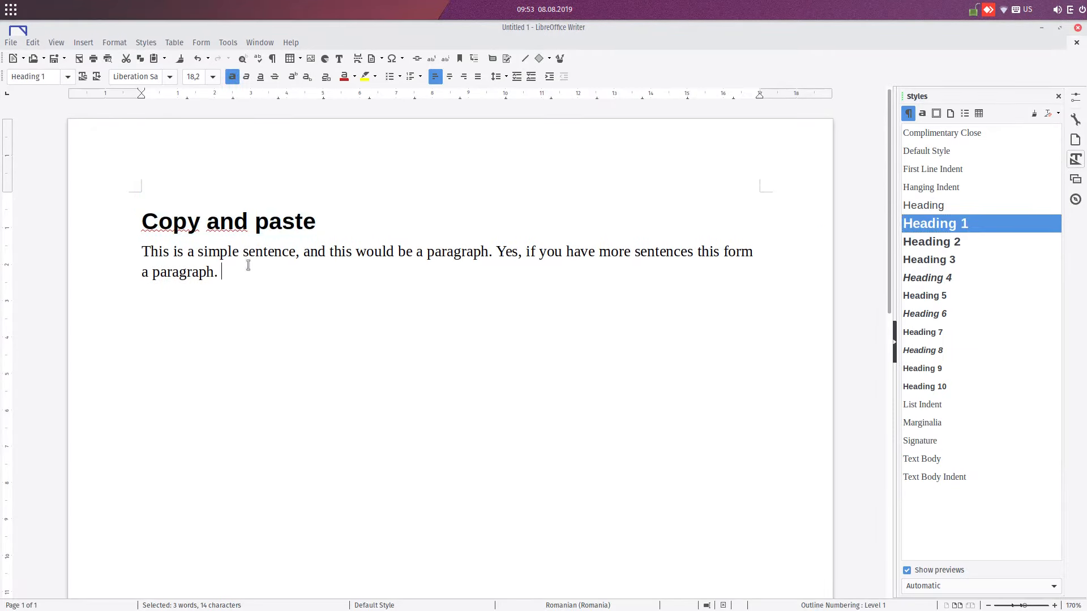
pyautogui.moveTo(243, 253); pyautogui.dragTo(296, 252)
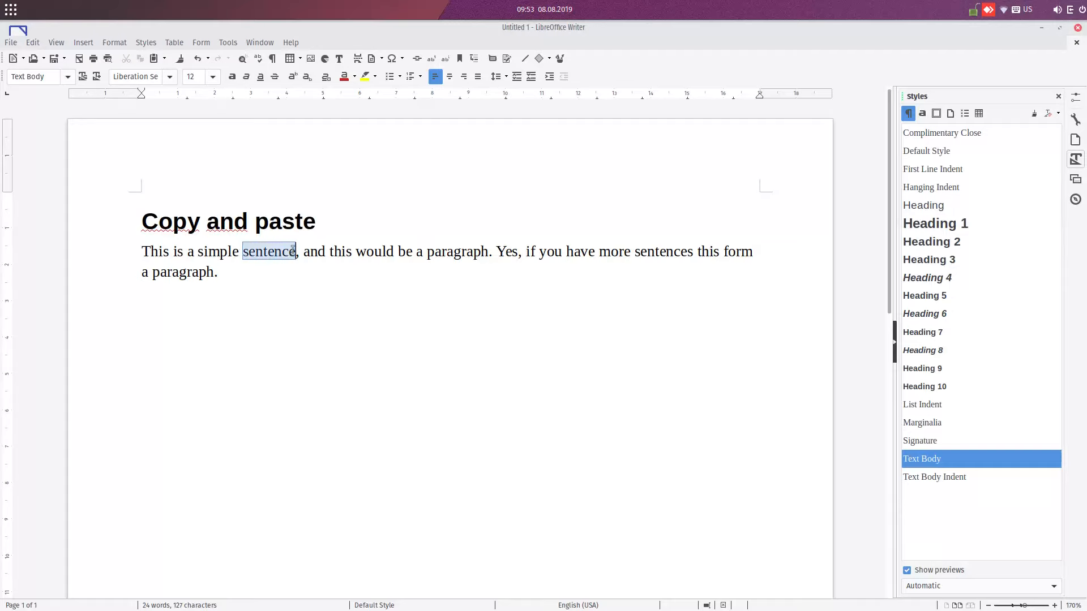
pyautogui.click(417, 58)
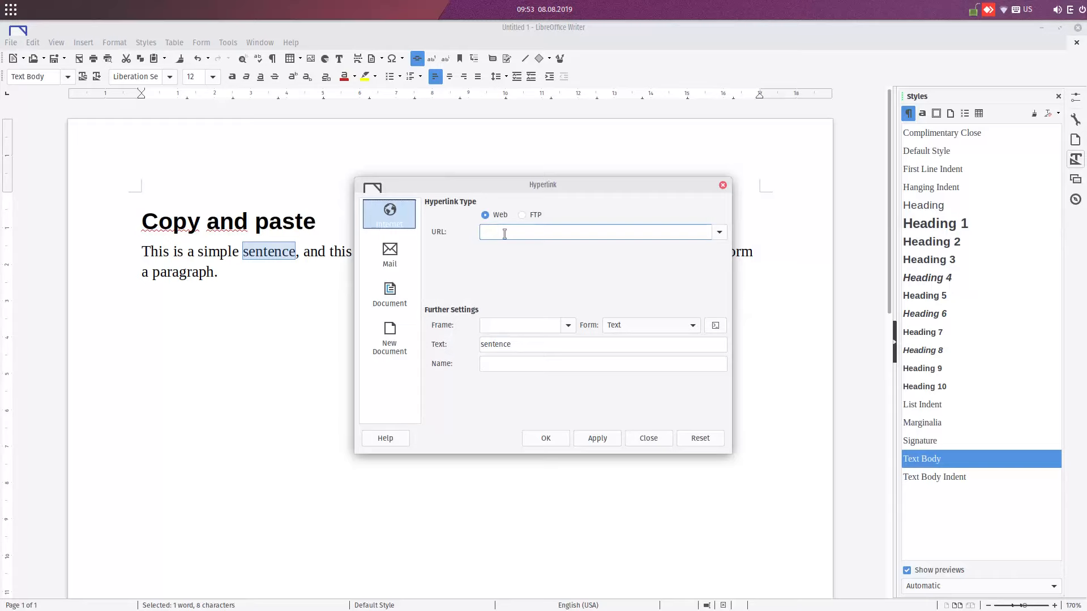
pyautogui.write('www.kmdksmdksd.com')
pyautogui.click(545, 438)
pyautogui.click(292, 294)
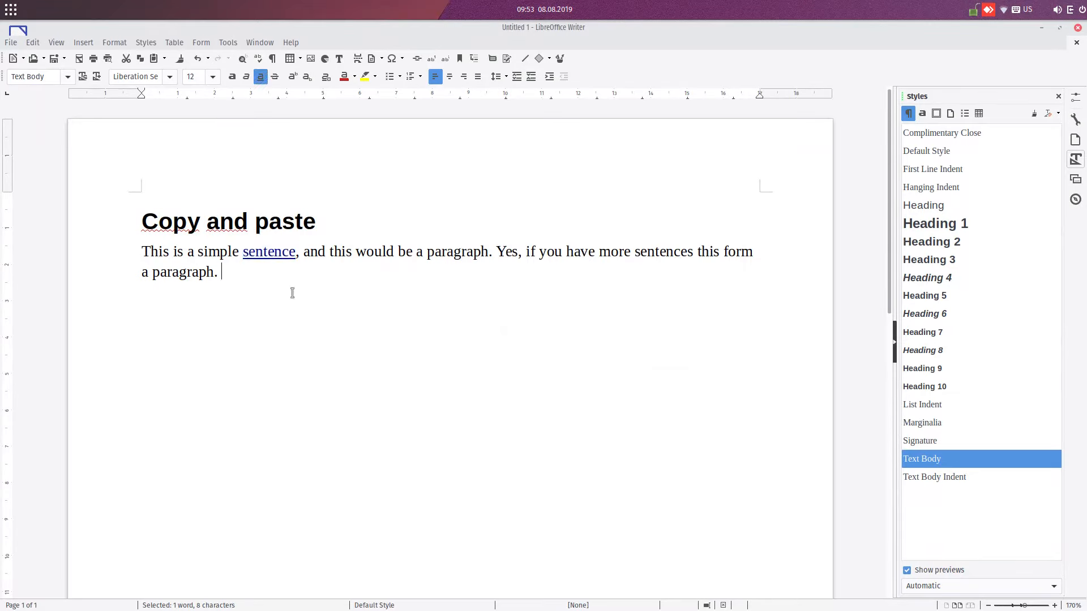
# Make the word "simple" bold and the opening words "This is a" italic in the body paragraph
pyautogui.moveTo(238, 253); pyautogui.dragTo(142, 253)
pyautogui.hotkey('ctrl', 'b')
pyautogui.click(246, 78)
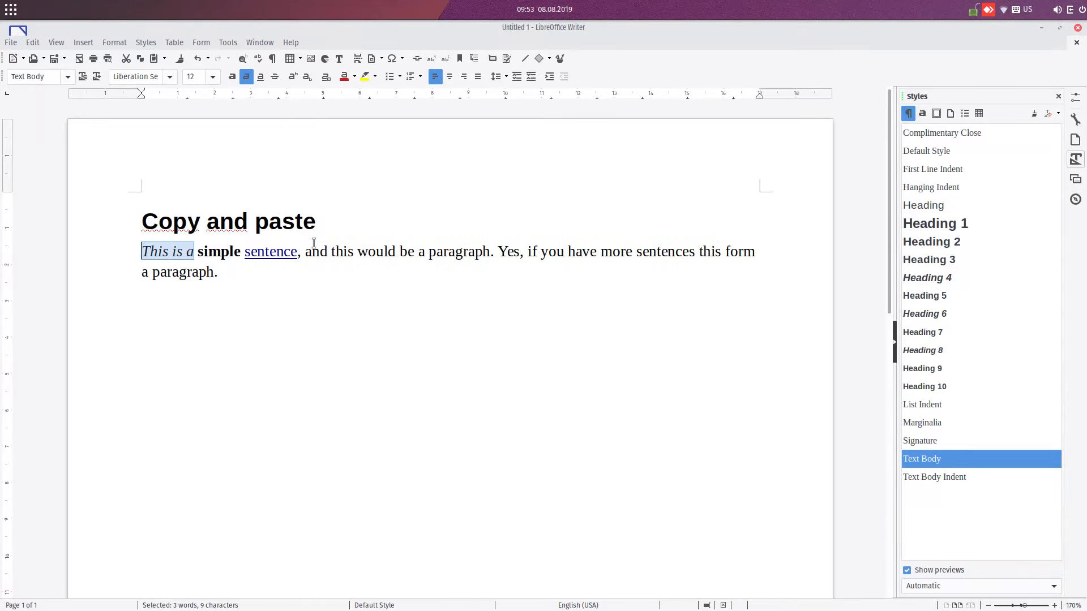
pyautogui.click(320, 272)
# Add the sentence "This is a 34 m2 area." at the end of the paragraph, with the 2 after "m" as superscript
pyautogui.moveTo(356, 254); pyautogui.dragTo(428, 254)
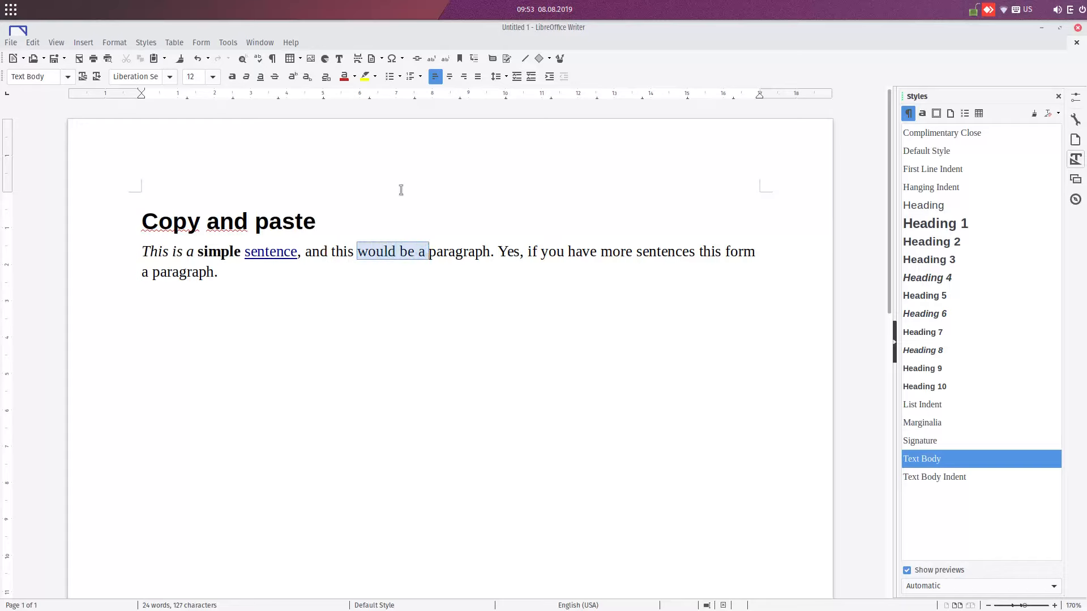
pyautogui.click(280, 273)
pyautogui.write('This is a 34')
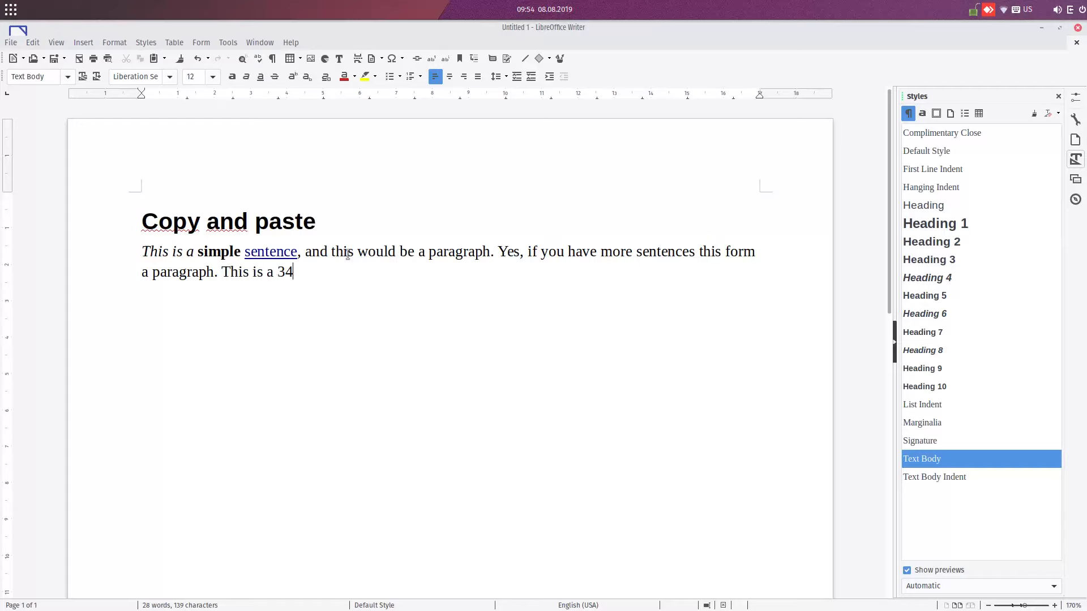
pyautogui.write(' m area')
pyautogui.click(295, 79)
pyautogui.write('2')
pyautogui.click(357, 272)
pyautogui.moveTo(351, 271); pyautogui.dragTo(327, 264)
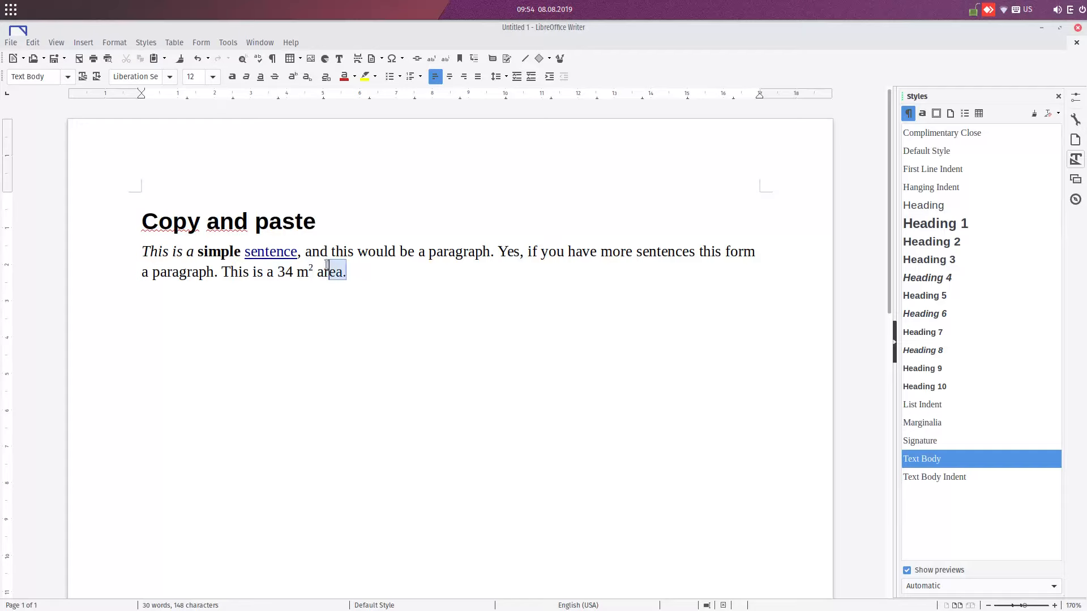
pyautogui.click(348, 269)
pyautogui.moveTo(202, 252); pyautogui.dragTo(354, 251)
pyautogui.rightClick(344, 251)
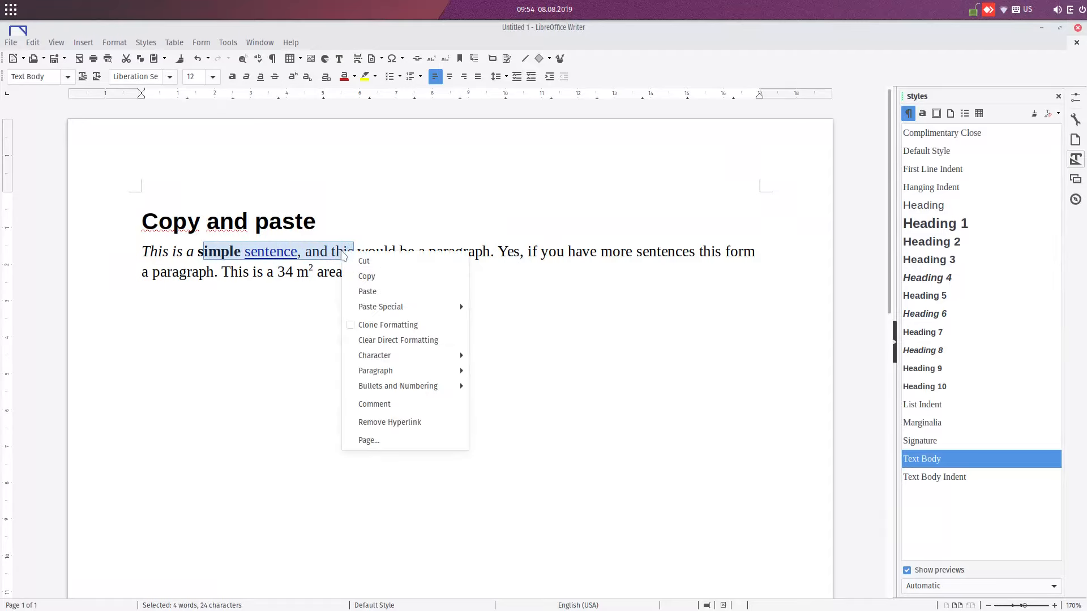
pyautogui.click(352, 274)
pyautogui.click(349, 270)
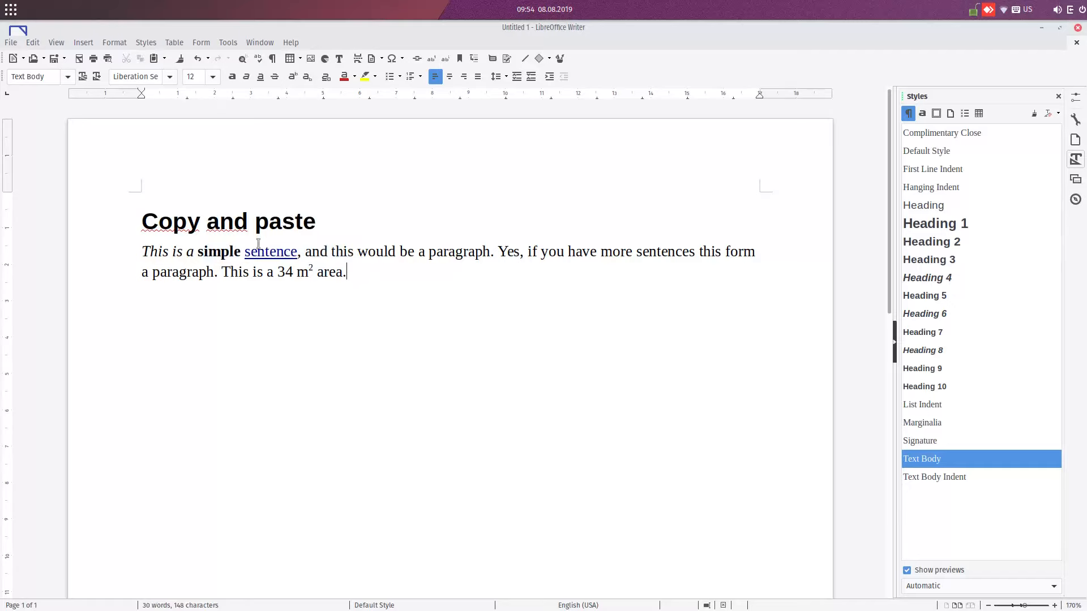
# Select individual words and whole sentences of the body paragraph one after another
pyautogui.doubleClick(220, 252)
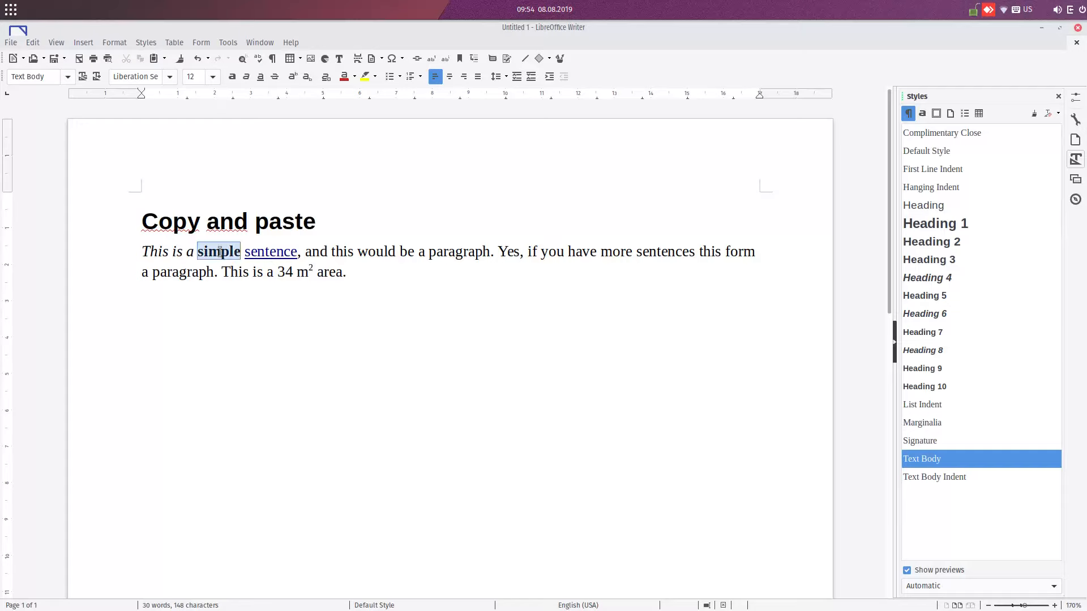
pyautogui.click(280, 253)
pyautogui.tripleClick(336, 252)
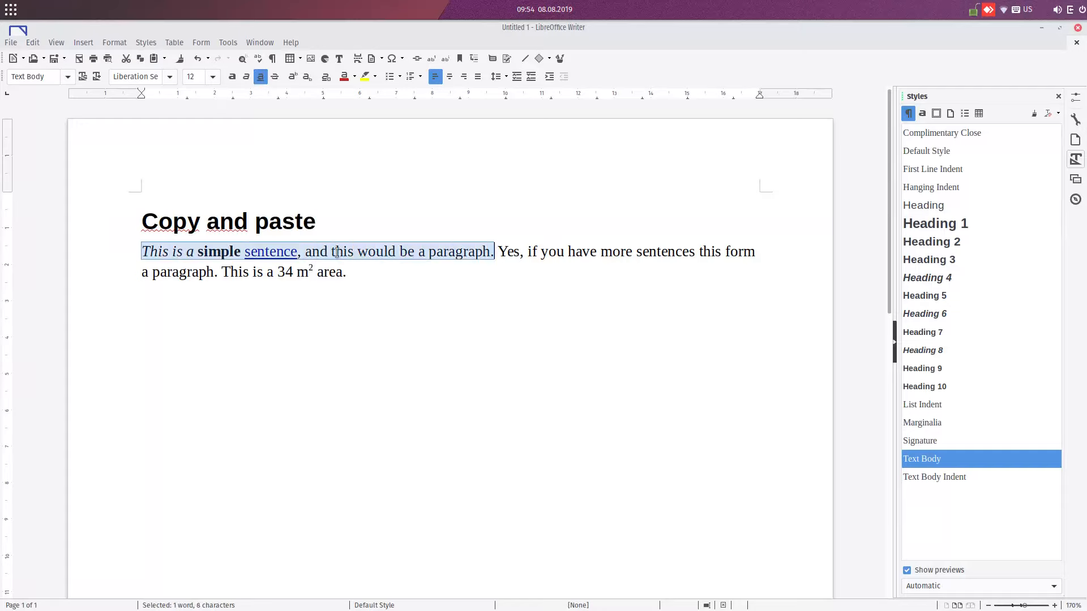
pyautogui.click(382, 258)
pyautogui.doubleClick(383, 252)
pyautogui.doubleClick(464, 253)
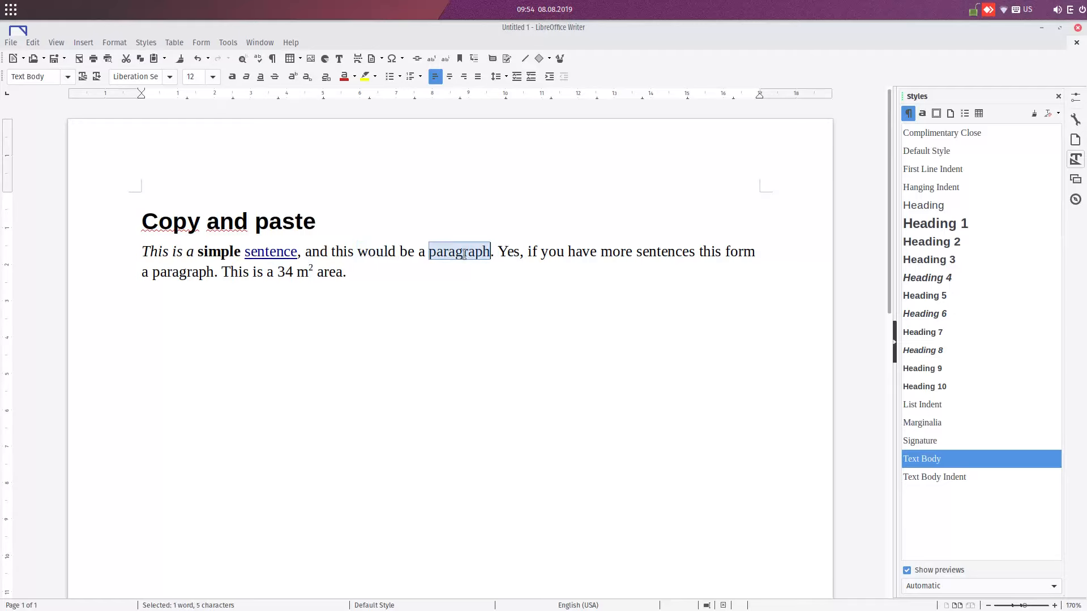
pyautogui.tripleClick(229, 254)
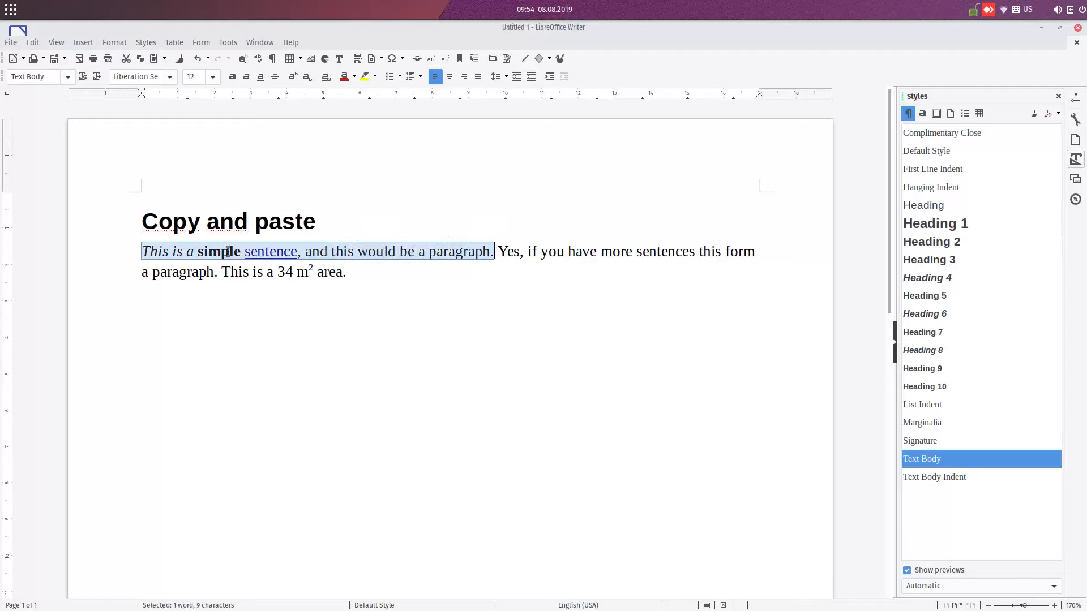
pyautogui.tripleClick(568, 252)
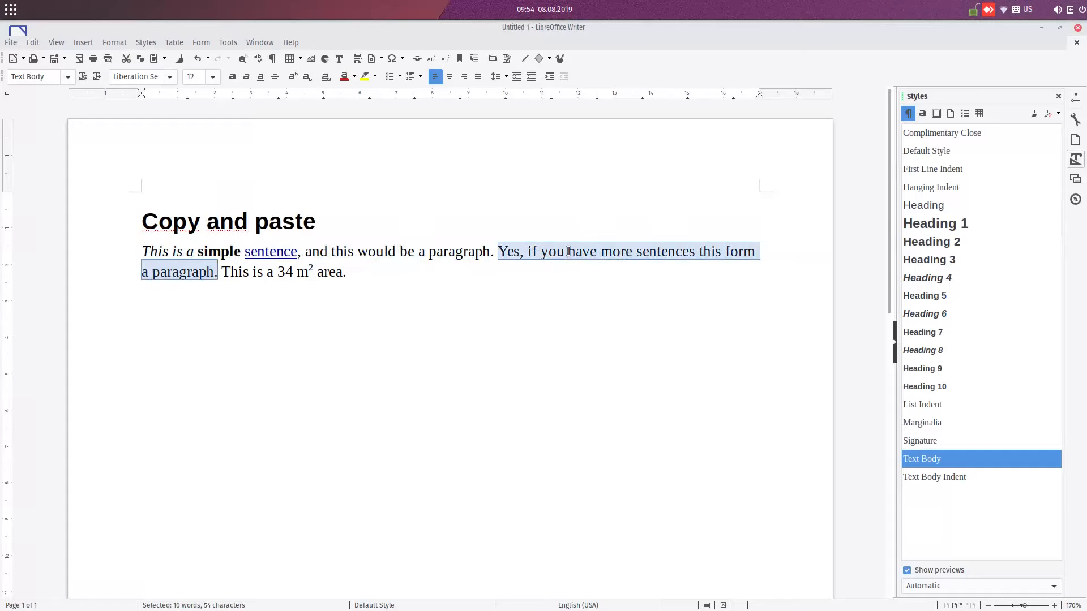
pyautogui.click(466, 253)
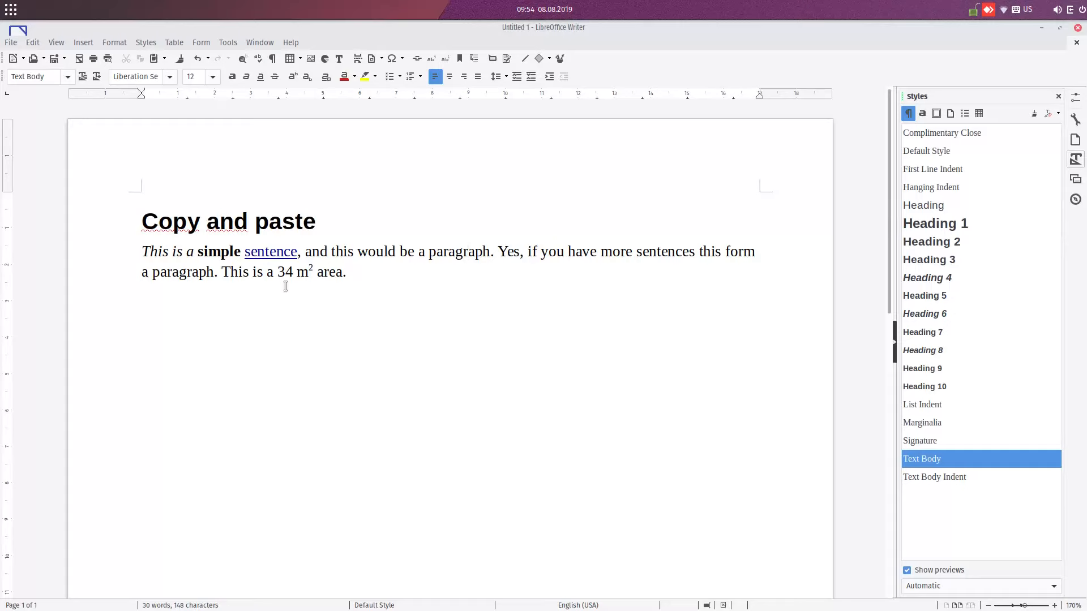
# Copy the whole body paragraph and paste it with its formatting as a new paragraph below
pyautogui.moveTo(357, 273); pyautogui.dragTo(145, 257)
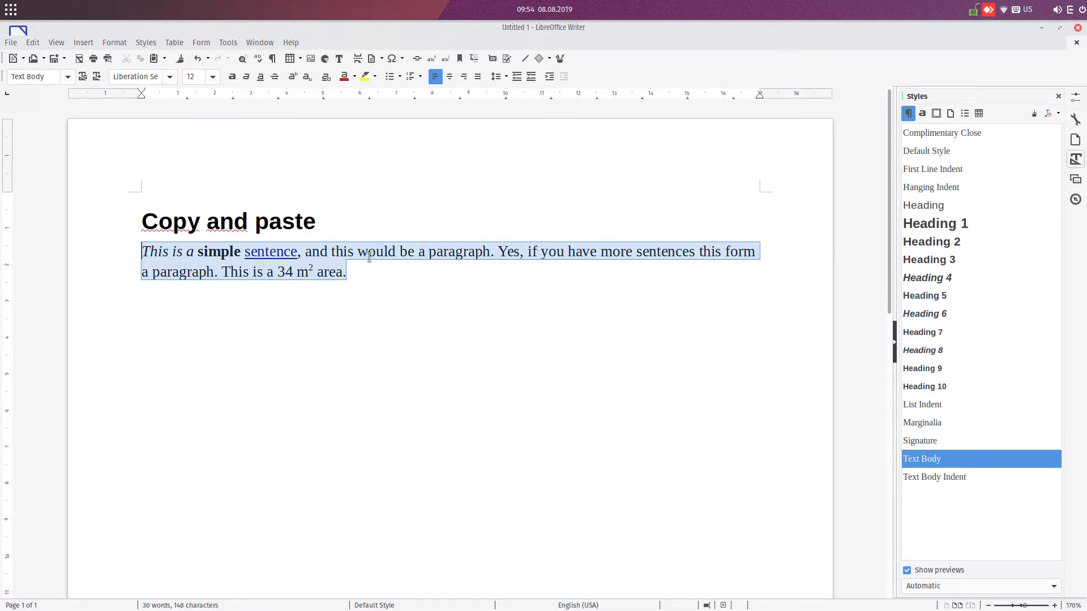
pyautogui.click(414, 268)
pyautogui.press('Return')
pyautogui.hotkey('ctrl', 'v')
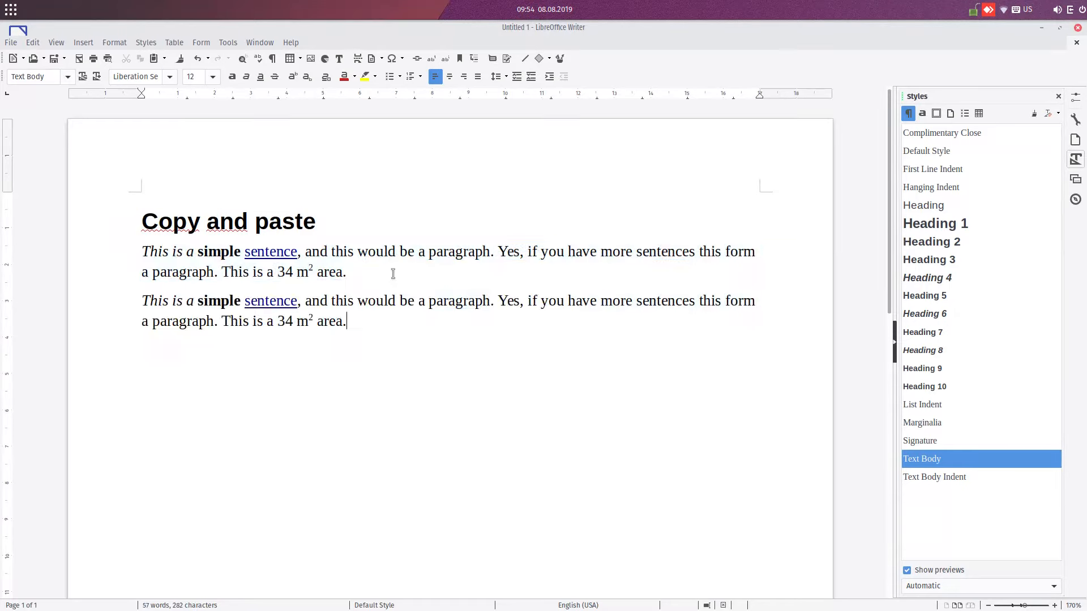
# Select the first sentence and the whole first body paragraph with repeated multiple-click selections
pyautogui.tripleClick(388, 254)
pyautogui.tripleClick(388, 254)
pyautogui.click(388, 254)
pyautogui.tripleClick(389, 252)
pyautogui.click(389, 253)
pyautogui.click(389, 252)
pyautogui.tripleClick(386, 251)
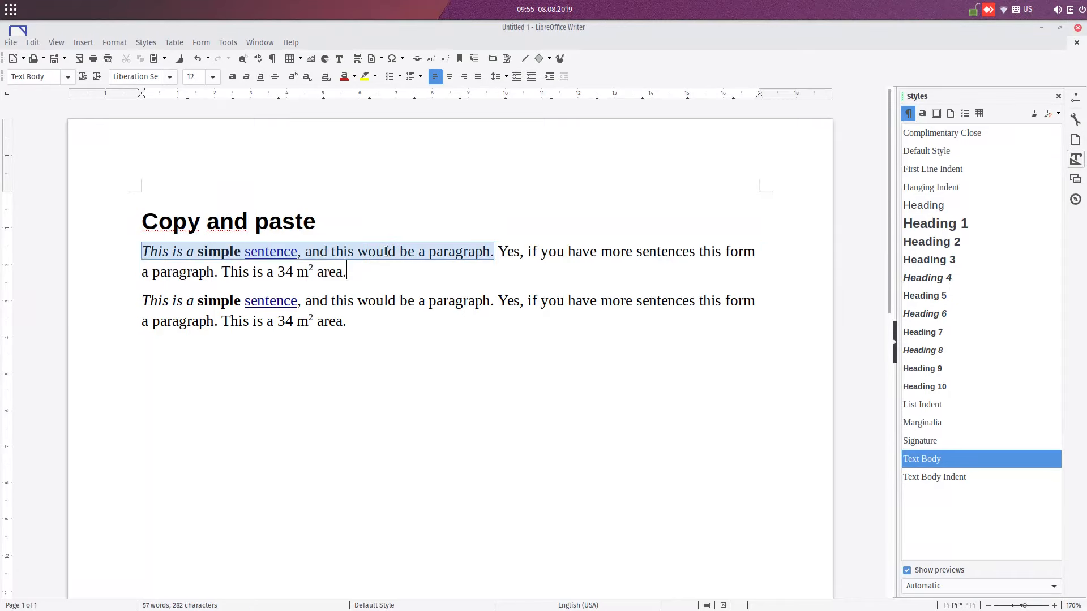
pyautogui.click(385, 252)
# Copy the second body paragraph and paste it with its formatting as a third paragraph below it
pyautogui.tripleClick(382, 301)
pyautogui.click(382, 302)
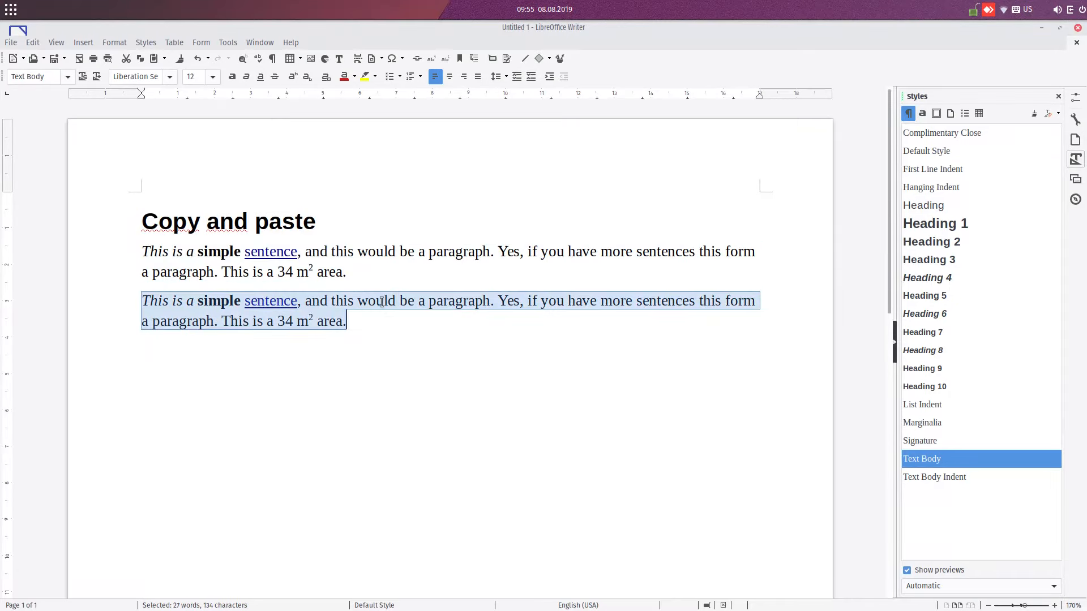
pyautogui.rightClick(352, 295)
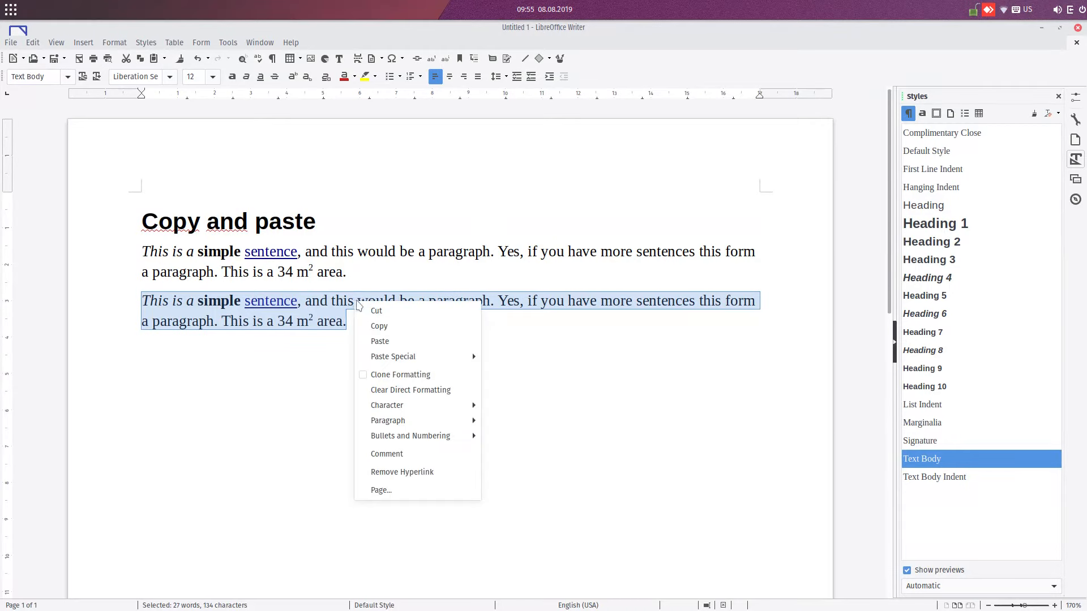
pyautogui.click(374, 325)
pyautogui.click(378, 321)
pyautogui.press('Return')
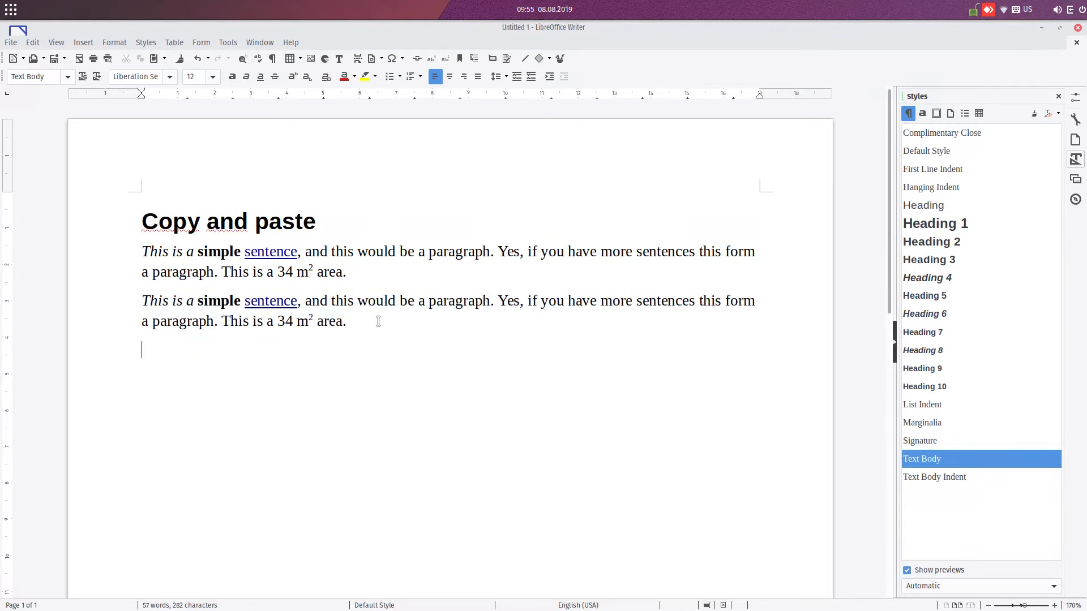
pyautogui.hotkey('ctrl', 'v')
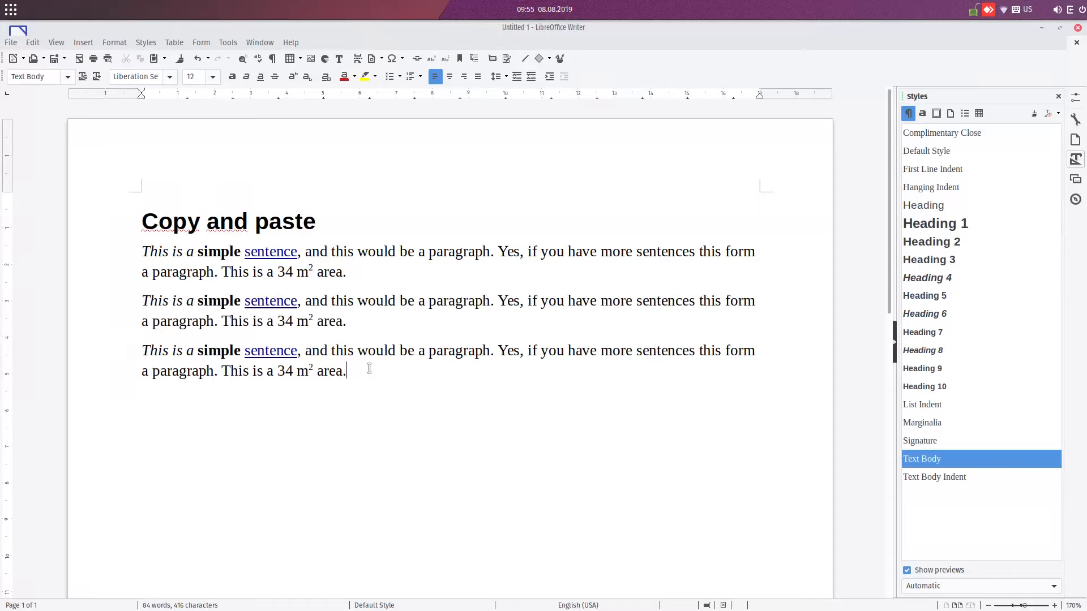
# Paste the copied paragraph as unformatted text below the third body paragraph
pyautogui.rightClick(176, 396)
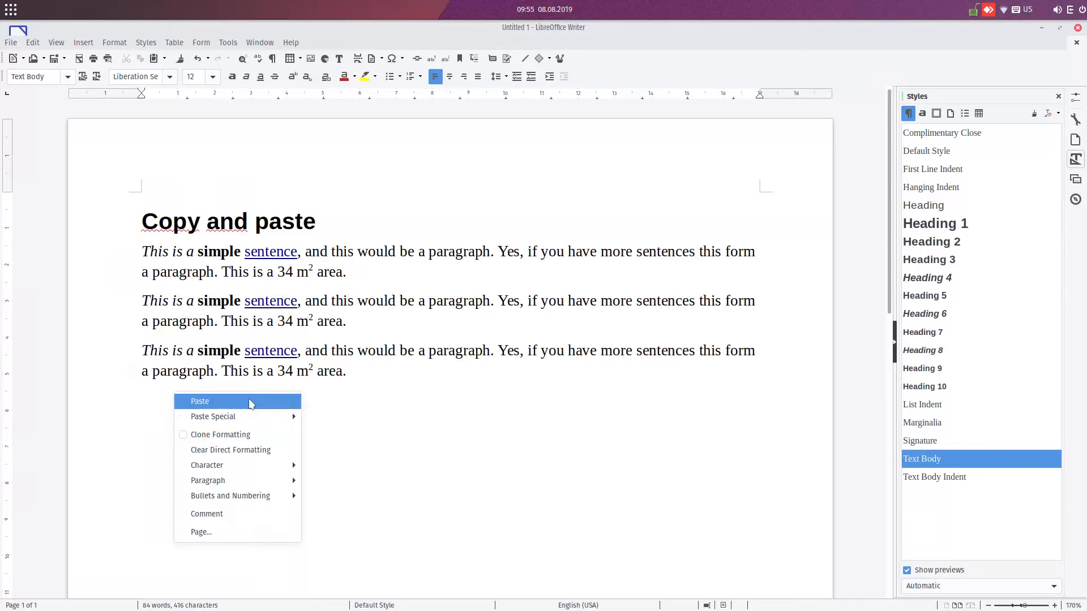
pyautogui.moveTo(283, 417)
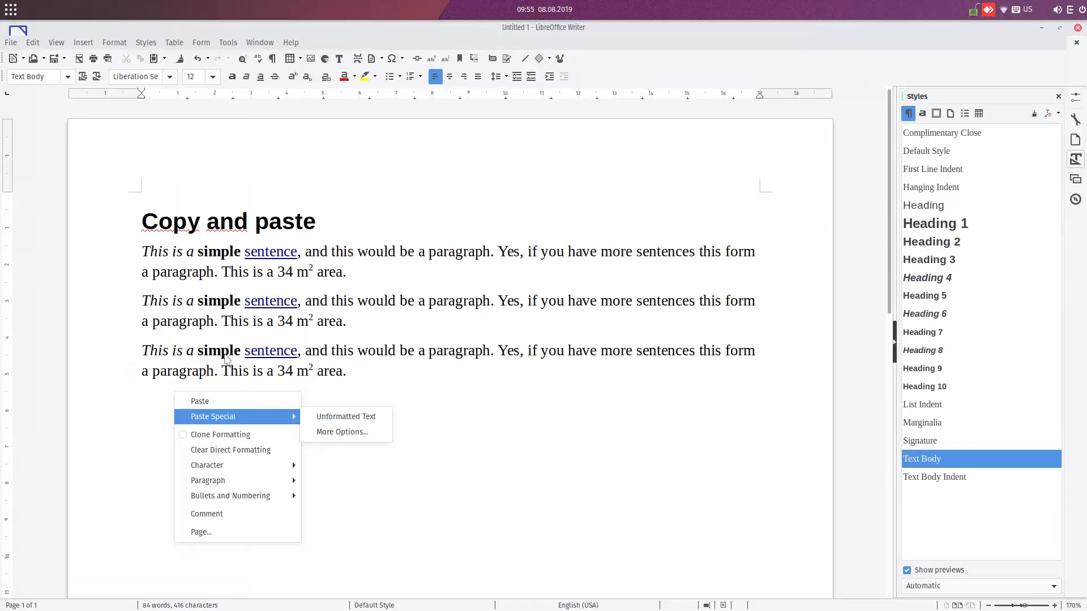
pyautogui.click(399, 385)
pyautogui.rightClick(173, 394)
pyautogui.click(342, 423)
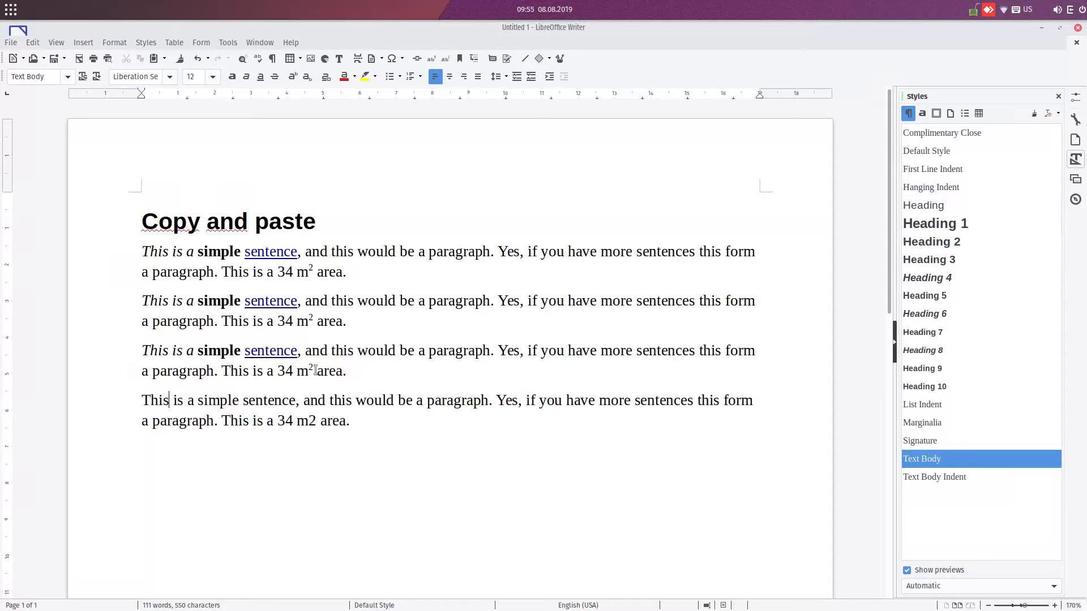
pyautogui.moveTo(308, 421); pyautogui.dragTo(316, 422)
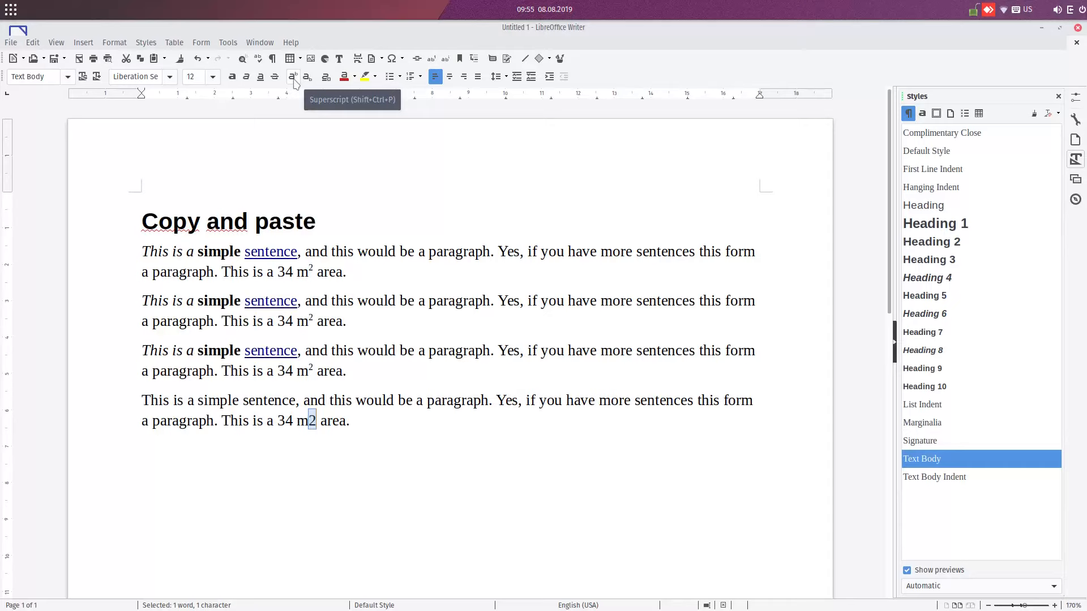
pyautogui.click(350, 417)
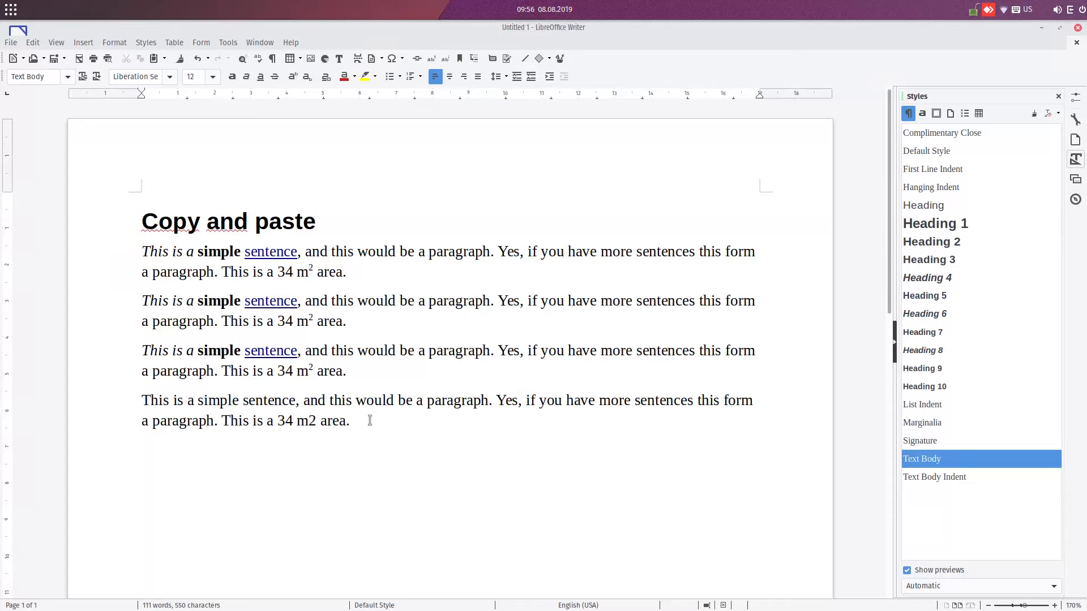
# Paste the copied paragraph below the unformatted one using the Rich text formatting (RTF) format of Paste Special
pyautogui.rightClick(168, 446)
pyautogui.moveTo(203, 473)
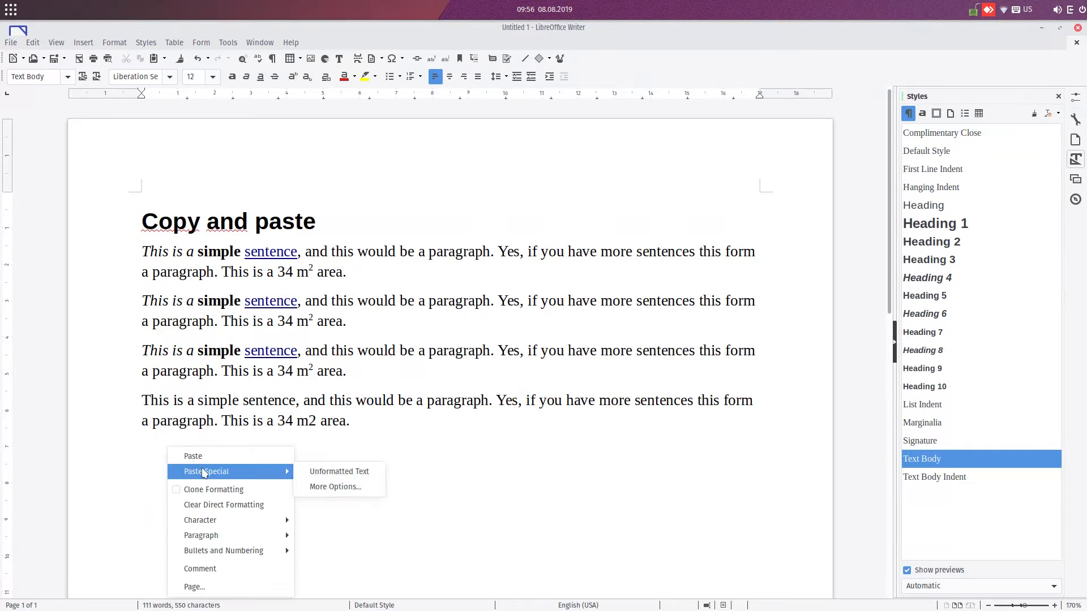
pyautogui.click(349, 488)
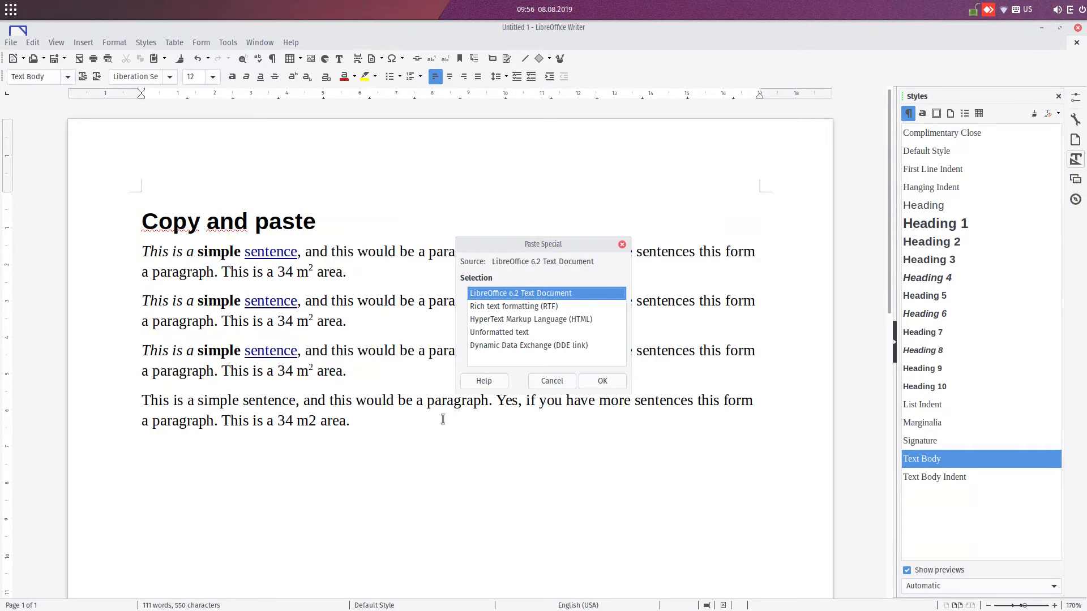
pyautogui.click(516, 307)
pyautogui.click(601, 381)
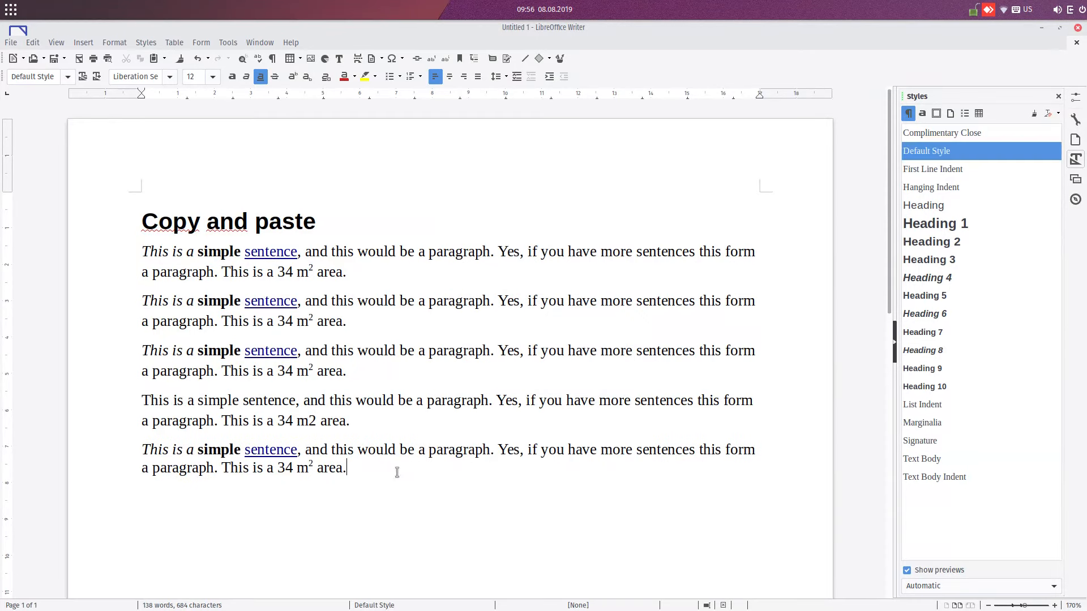
# Paste the copied paragraph at the end of the document as a Dynamic Data Exchange (DDE link)
pyautogui.rightClick(168, 486)
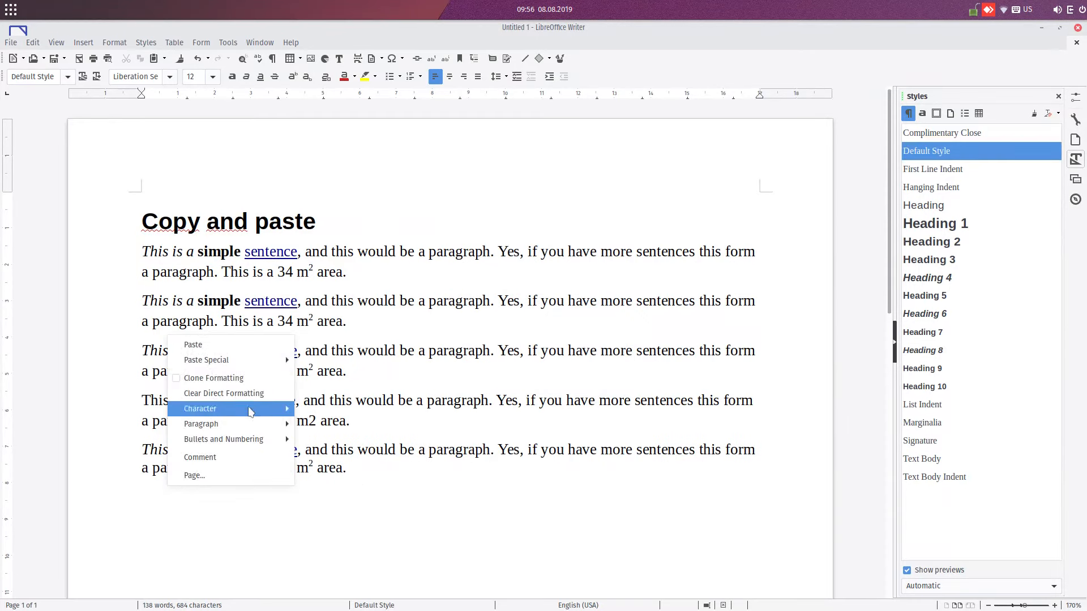
pyautogui.moveTo(253, 366)
pyautogui.click(321, 371)
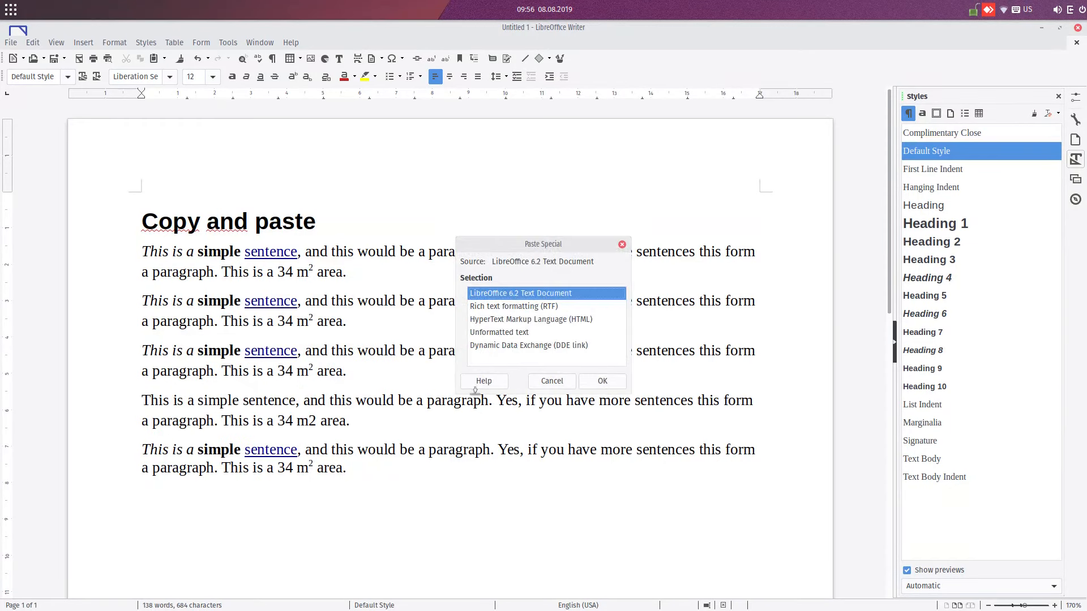
pyautogui.click(533, 347)
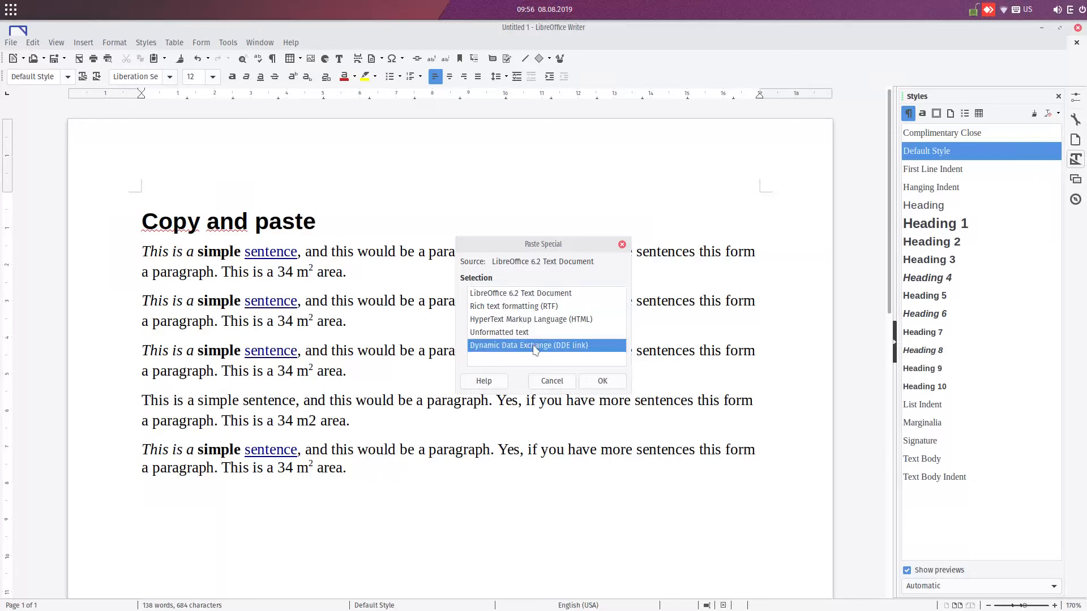
pyautogui.click(602, 383)
pyautogui.click(378, 486)
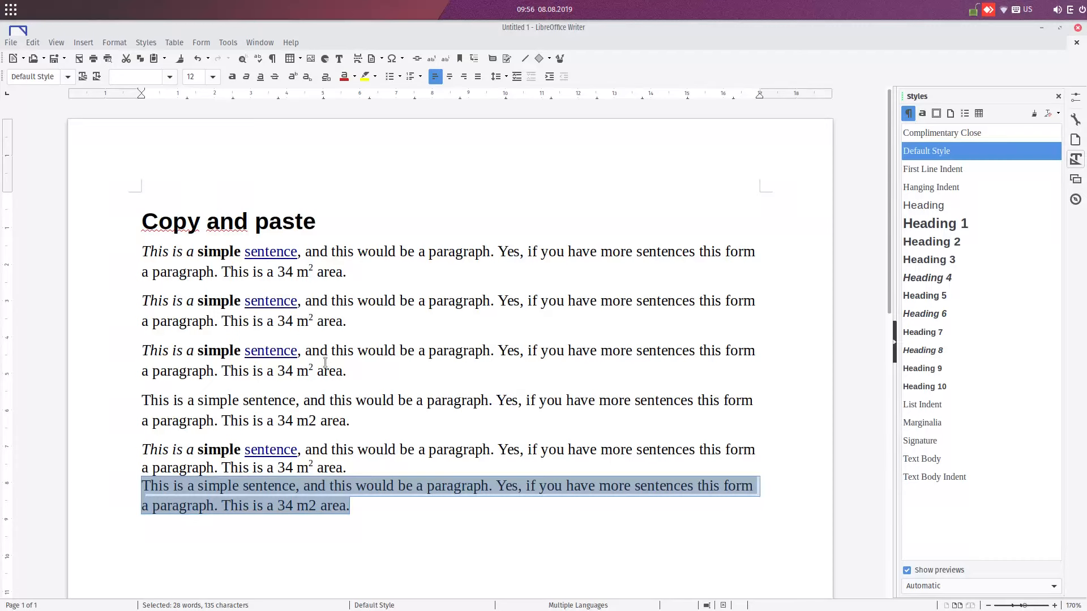
# Insert a period after 'This' in the third body paragraph, and remove it again
pyautogui.click(170, 351)
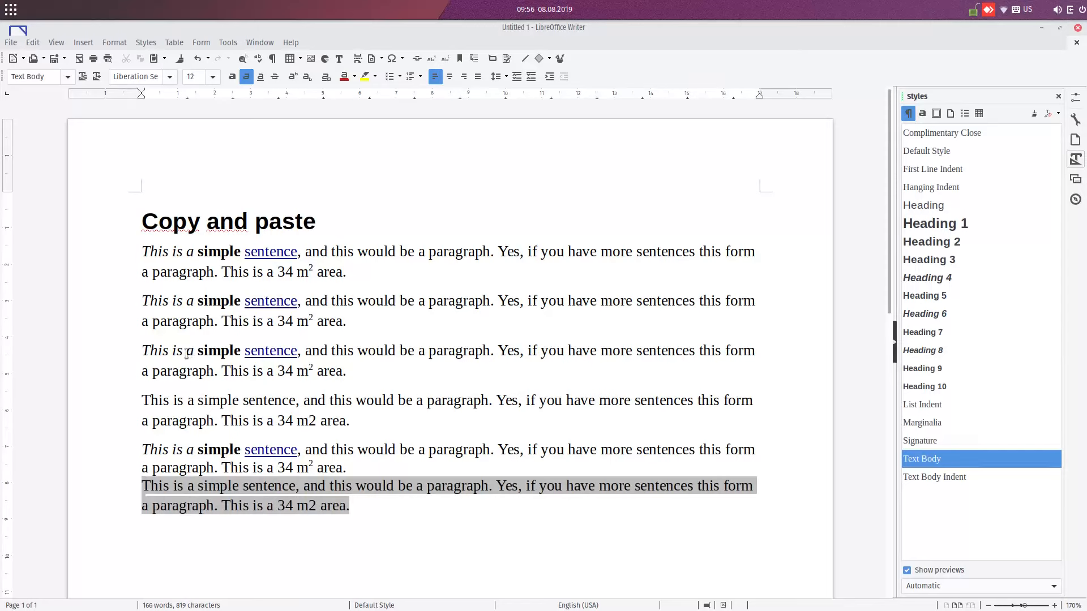
pyautogui.write('.')
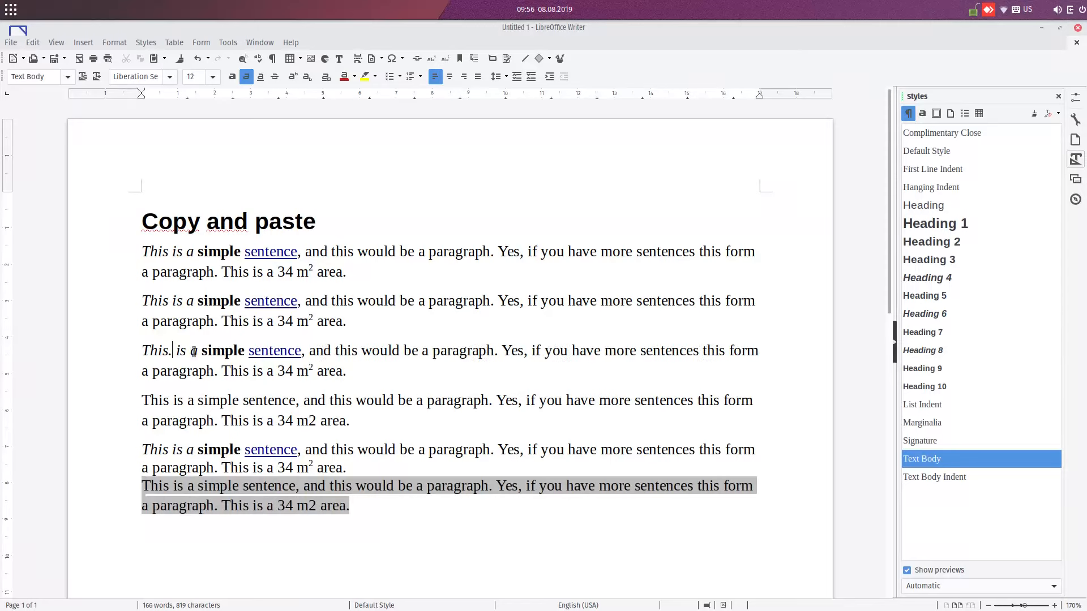
pyautogui.click(205, 347)
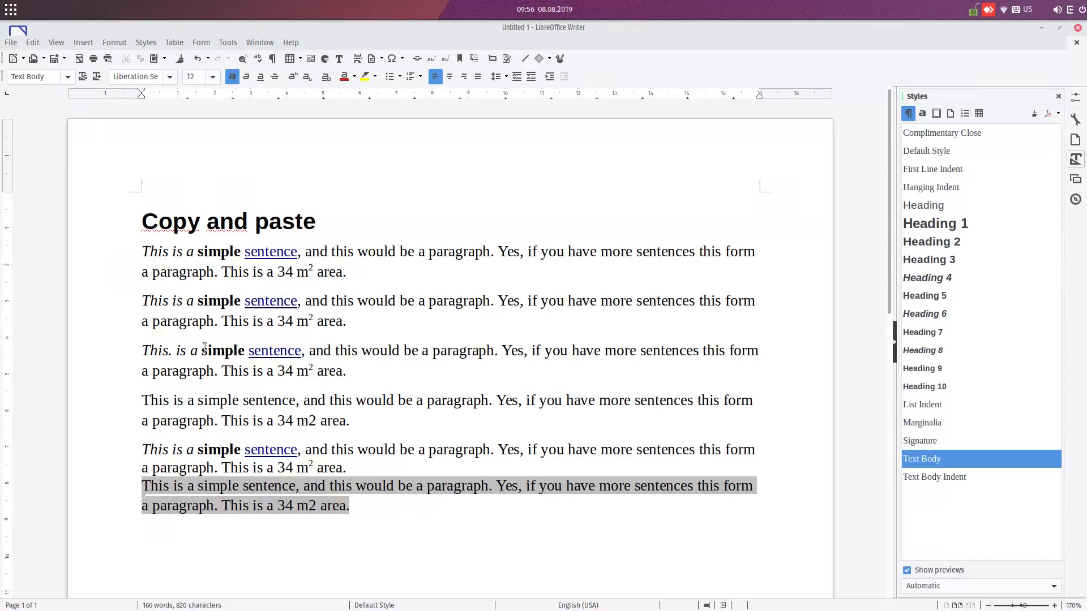
pyautogui.click(170, 351)
pyautogui.press('BackSpace')
# Insert '...' after 'This' in the first body paragraph, and remove it again
pyautogui.press('Up')
pyautogui.press('Up')
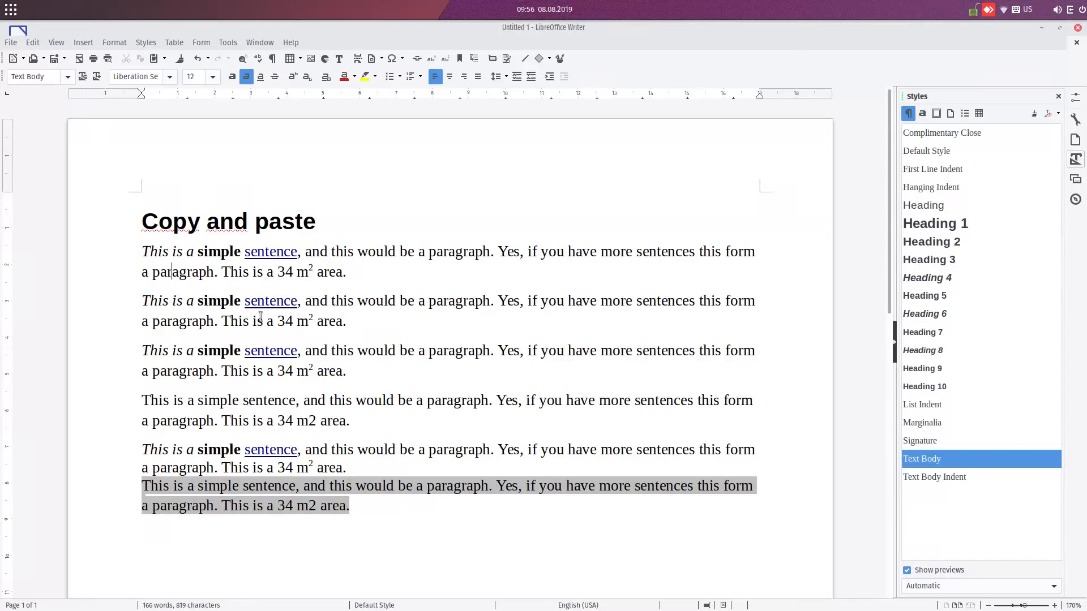
pyautogui.press('Left')
pyautogui.write('...')
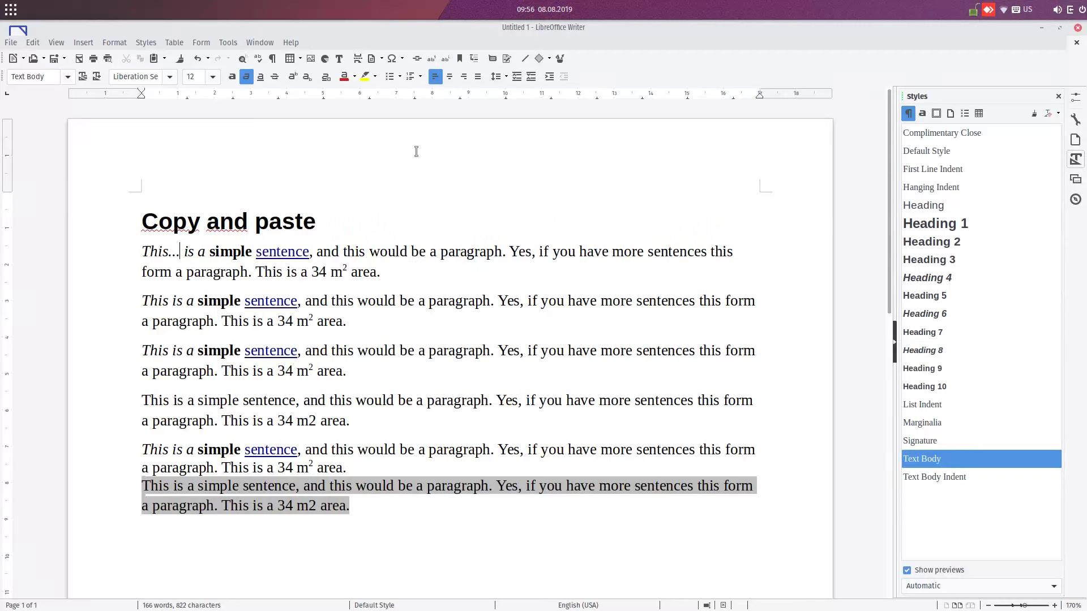
pyautogui.press('BackSpace')
# Insert '...' after 'This' in the second body paragraph, the source of the DDE link, and remove it again
pyautogui.press('Down')
pyautogui.press('Down')
pyautogui.press('Down')
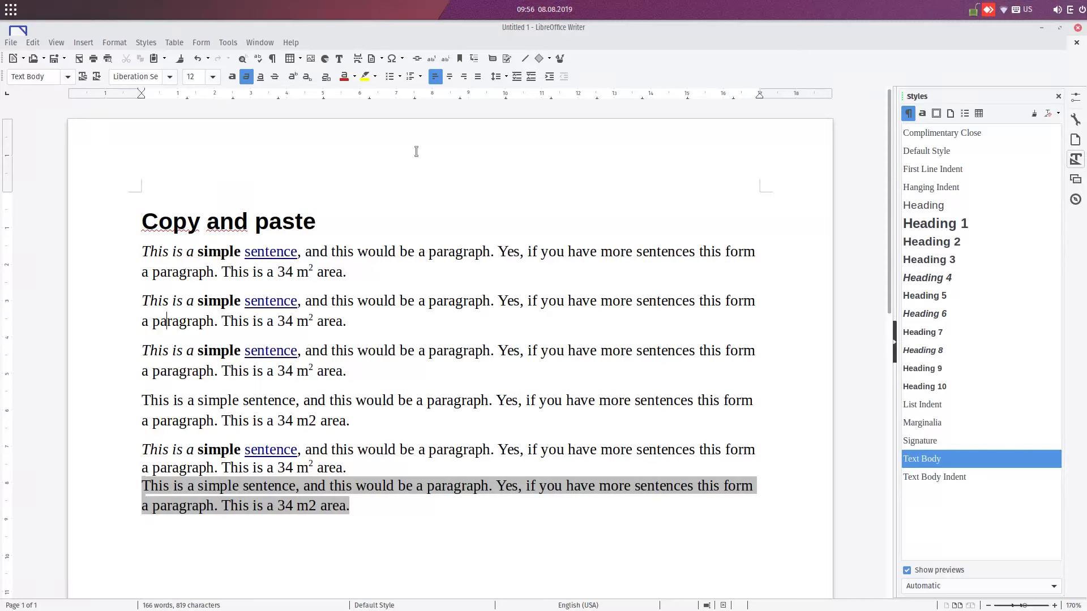
pyautogui.write('...')
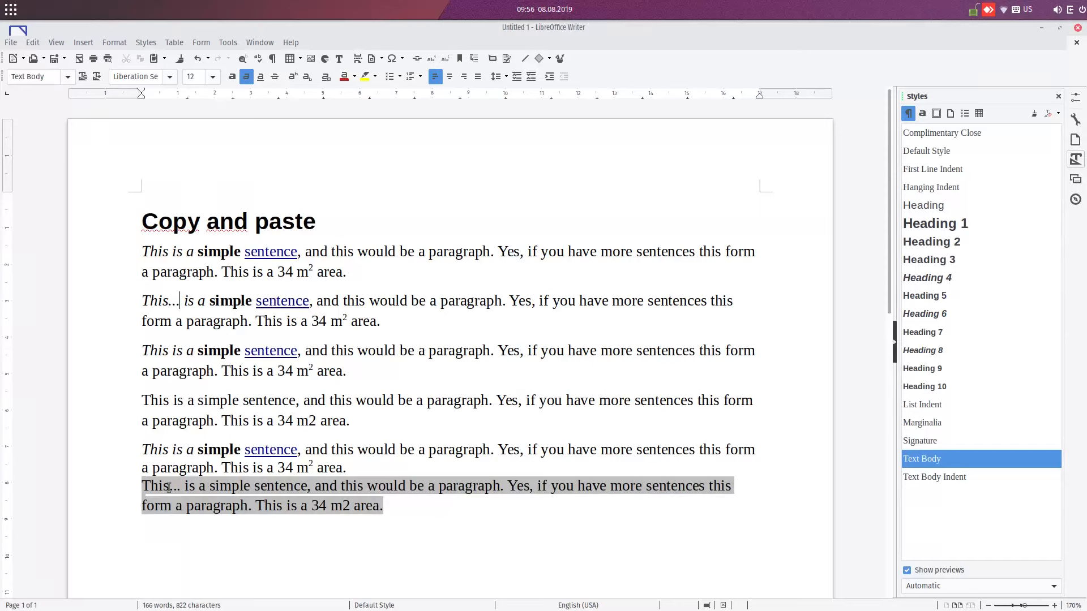
pyautogui.press('BackSpace')
pyautogui.press('BackSpace')
pyautogui.press('BackSpace')
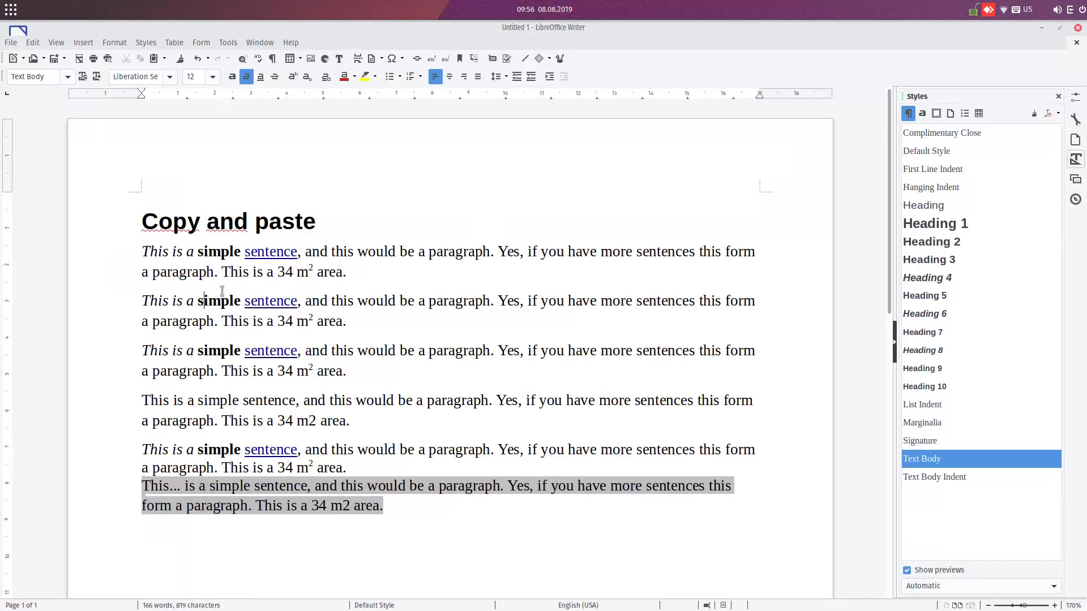
# Replace 'Yes' with 'NO way' in the second body paragraph, the source of the DDE link
pyautogui.press('Right')
pyautogui.press('Right')
pyautogui.press('Right')
pyautogui.press('Right')
pyautogui.press('Right')
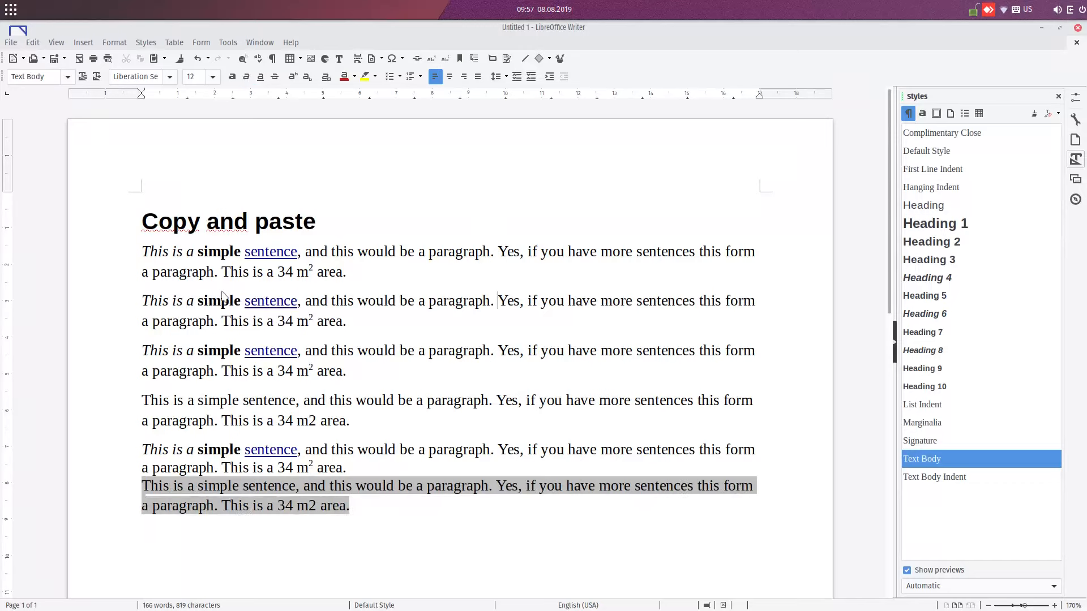
pyautogui.press('Delete')
pyautogui.press('Delete')
pyautogui.press('Delete')
pyautogui.write('NO')
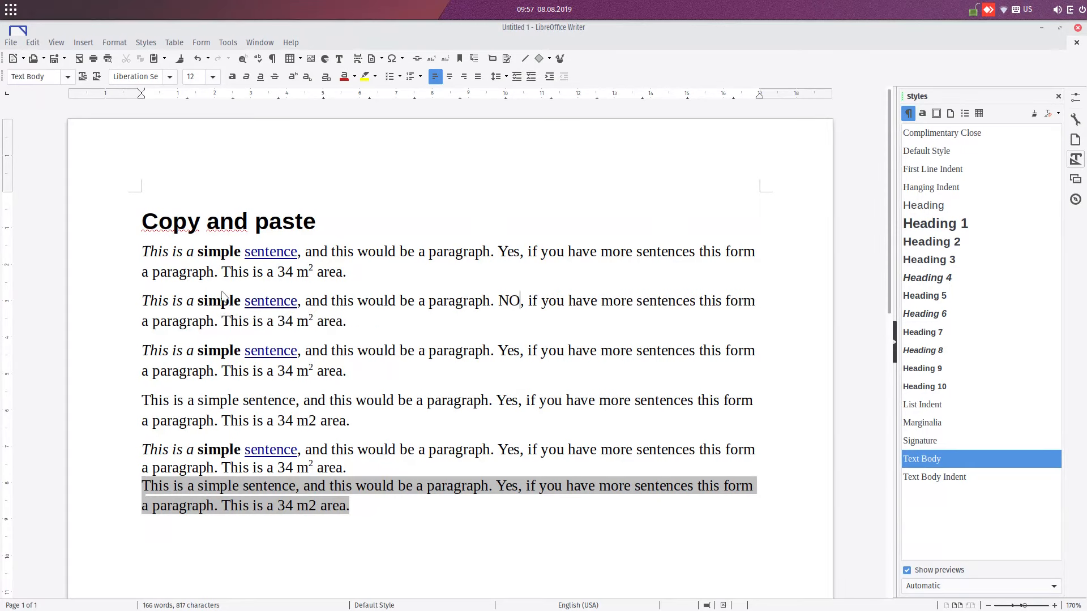
pyautogui.write(' way')
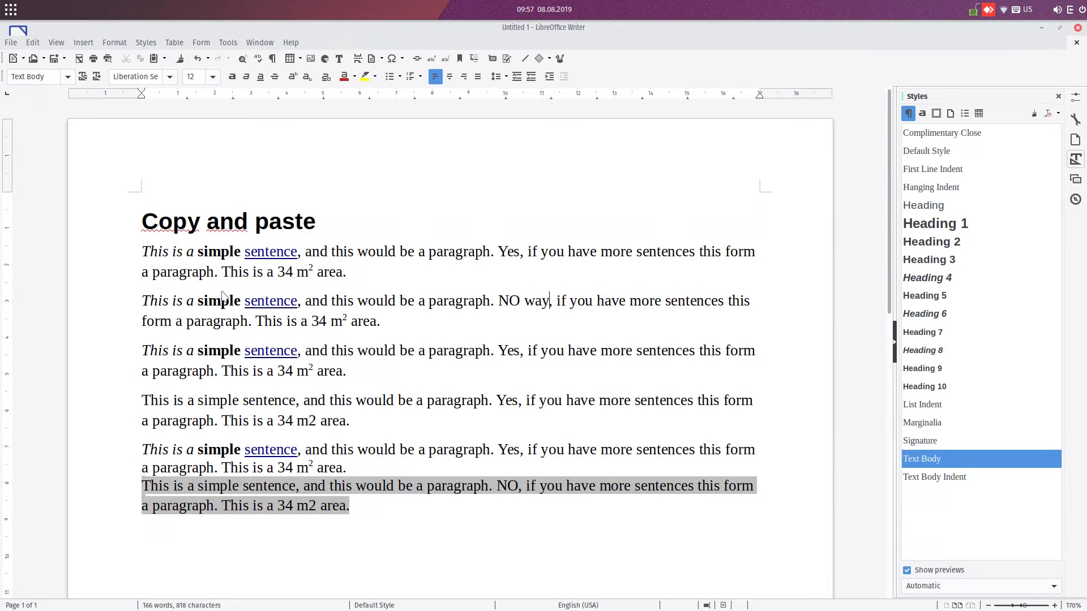
# Delete all body paragraphs below the 'Copy and paste' heading, including the linked one
pyautogui.click(530, 492)
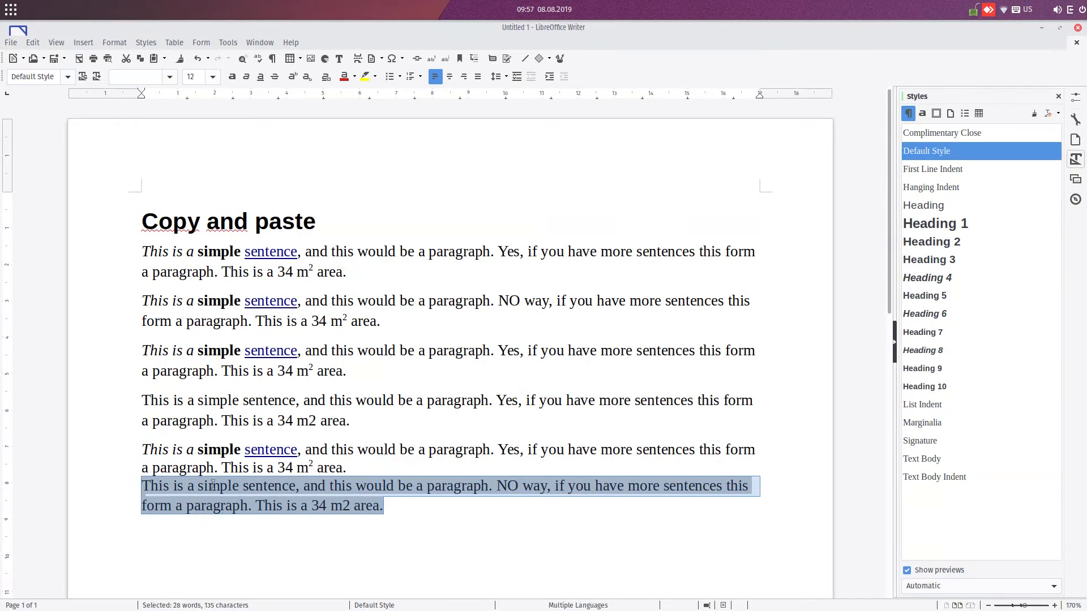
pyautogui.moveTo(408, 507); pyautogui.dragTo(139, 251)
pyautogui.press('Delete')
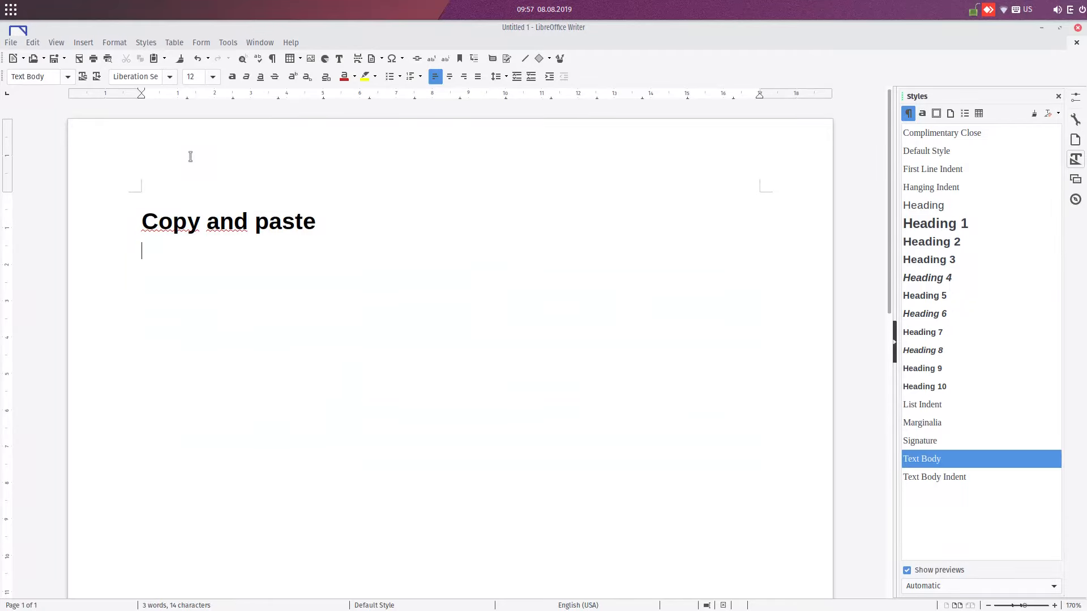
# Enter 'This is original text.' below the heading and 'Here I will paste as' after an empty paragraph
pyautogui.write('This is original text.  ')
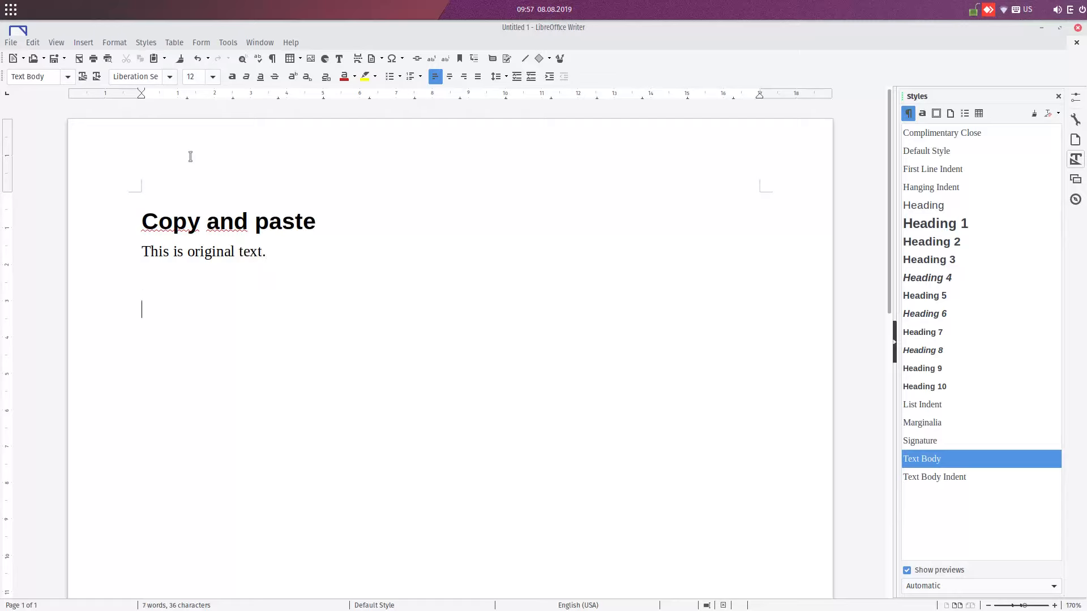
pyautogui.write('Here I wil')
pyautogui.press('BackSpace')
pyautogui.write('l')
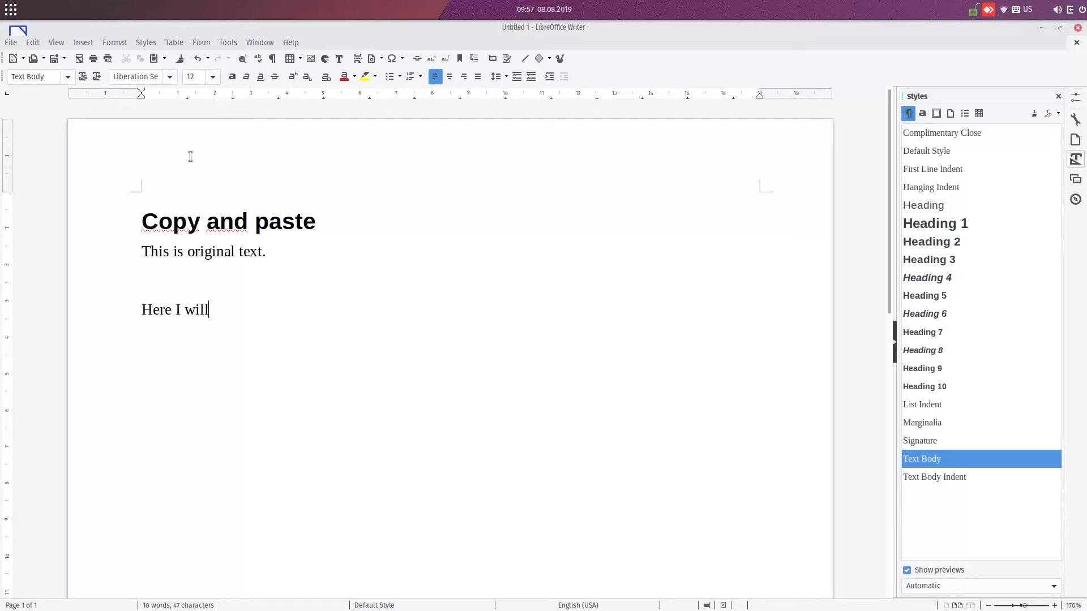
pyautogui.write(' paste as')
pyautogui.rightClick(293, 307)
pyautogui.moveTo(396, 330)
pyautogui.click(441, 350)
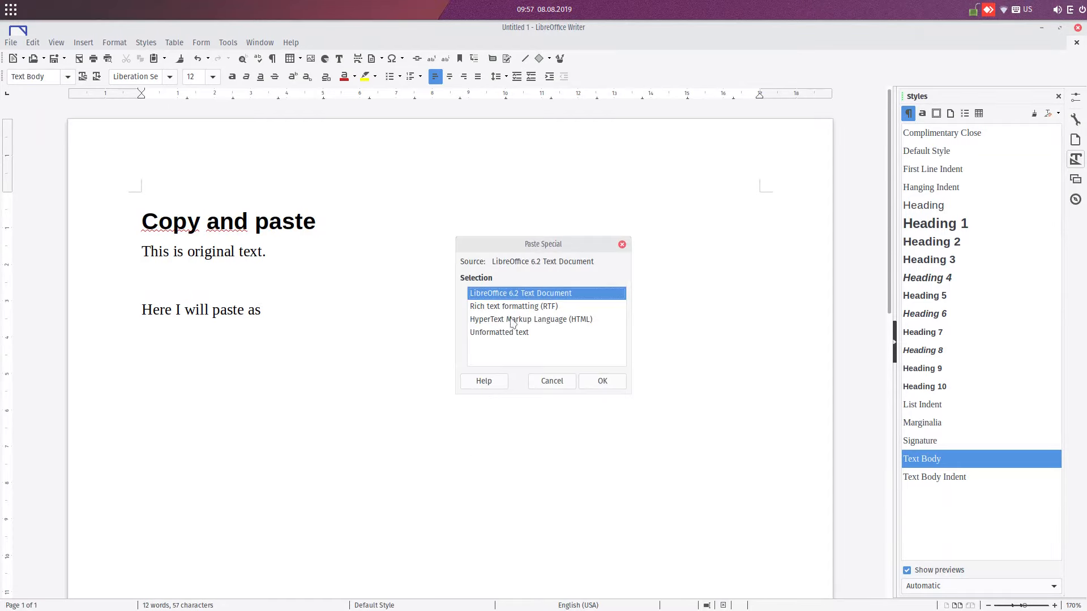
pyautogui.click(552, 381)
# Copy 'This is original text.' and paste it after 'Here I will paste as' as a Dynamic Data Exchange (DDE link)
pyautogui.moveTo(266, 251); pyautogui.dragTo(139, 244)
pyautogui.rightClick(169, 249)
pyautogui.click(191, 275)
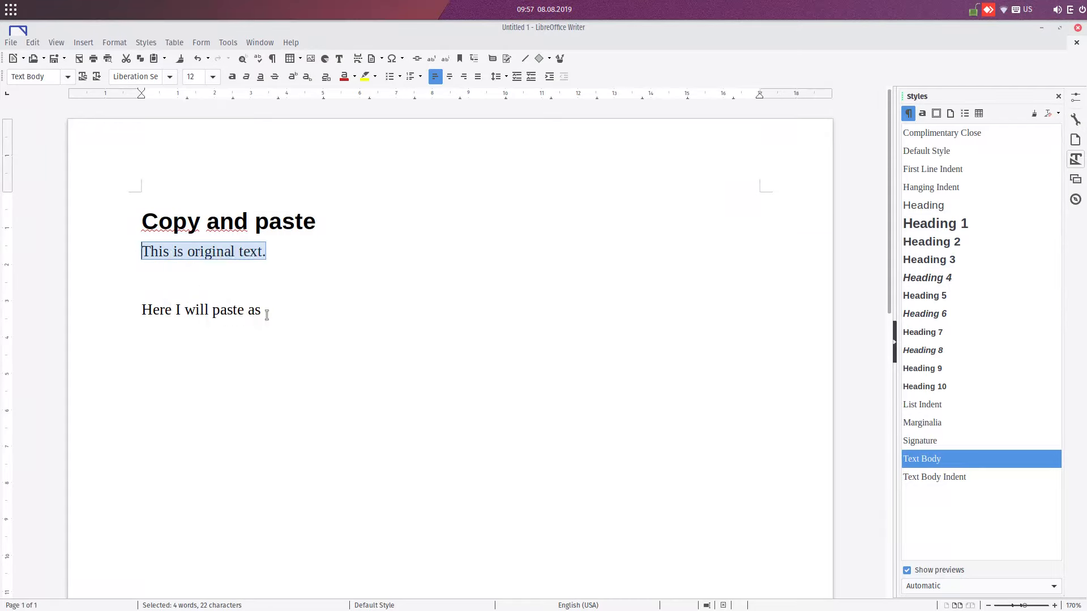
pyautogui.click(269, 311)
pyautogui.rightClick(269, 313)
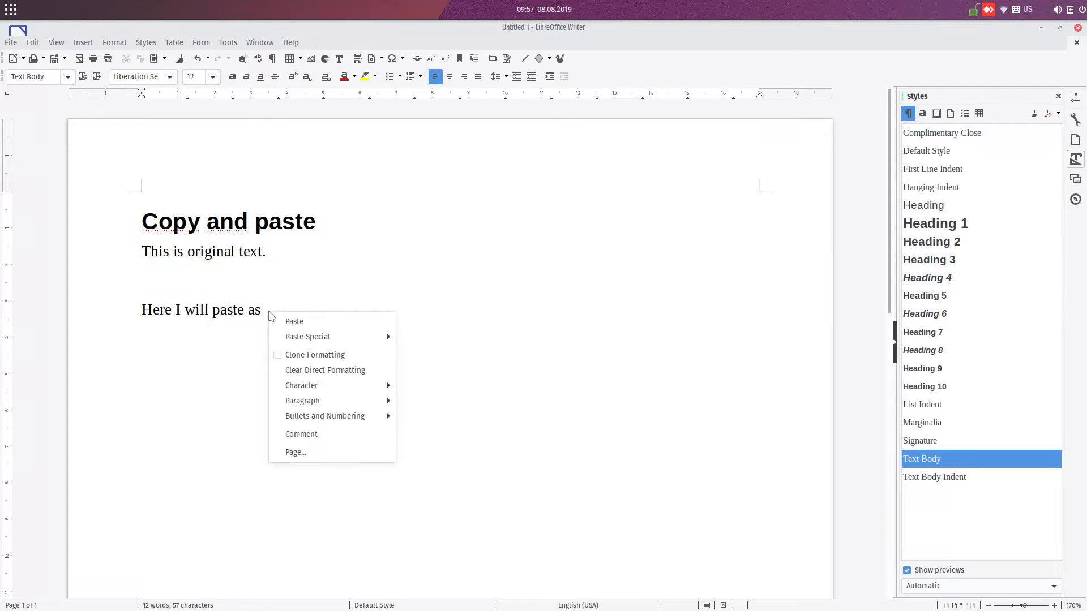
pyautogui.moveTo(377, 338)
pyautogui.click(418, 351)
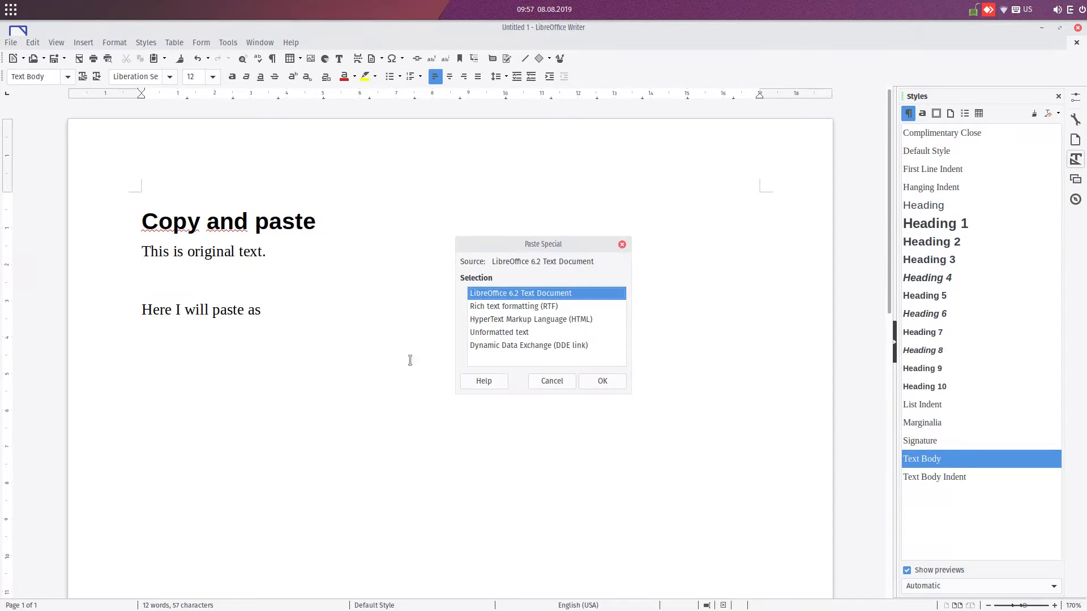
pyautogui.click(536, 346)
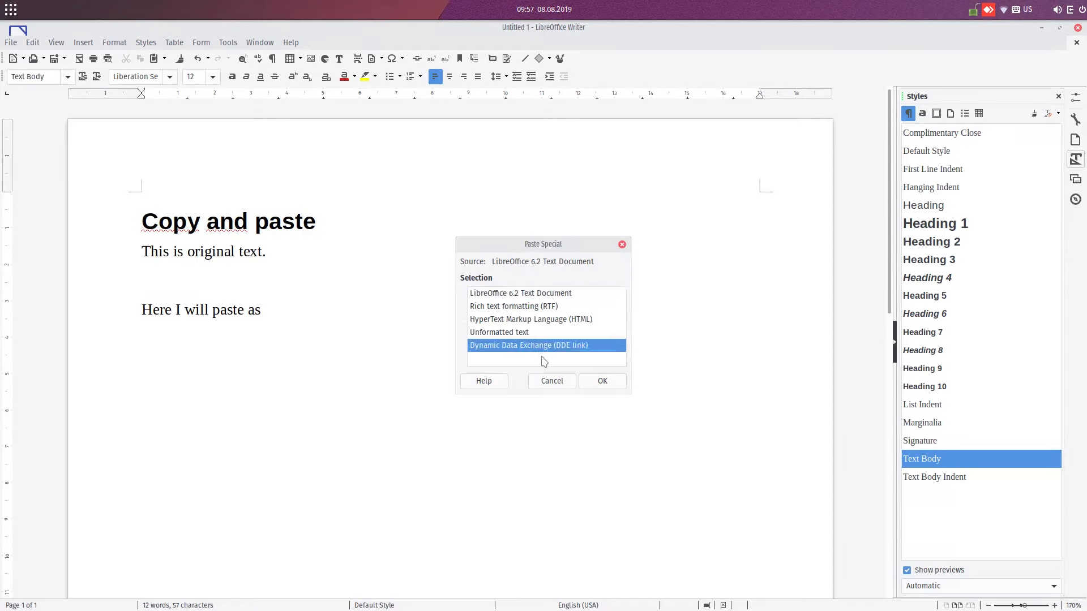
pyautogui.click(601, 381)
# Replace the original sentence's final period with ', but this is worng.'
pyautogui.moveTo(340, 314); pyautogui.dragTo(306, 303)
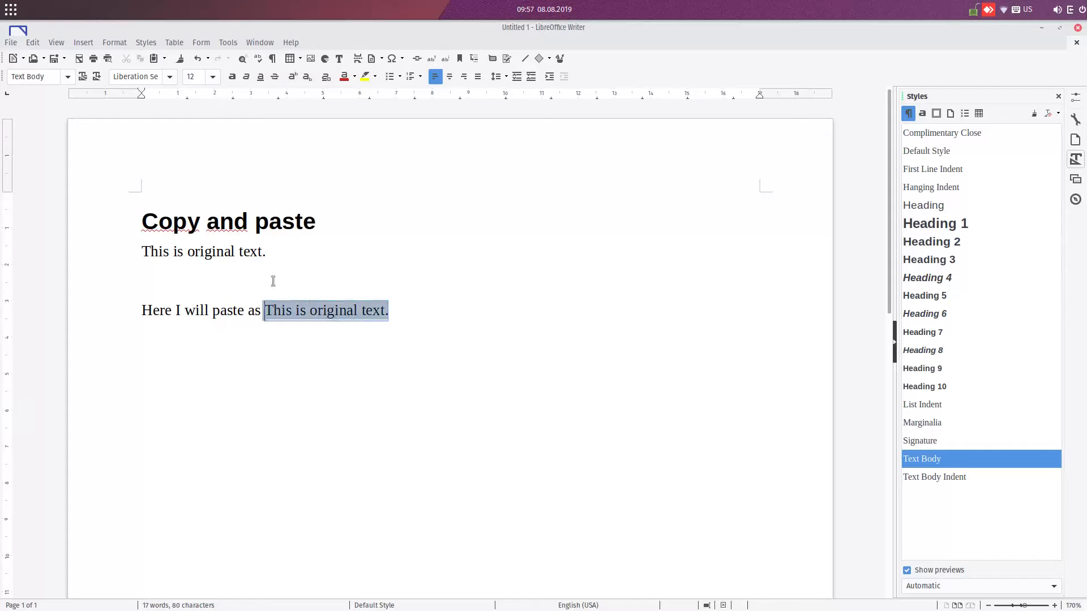
pyautogui.click(232, 252)
pyautogui.click(267, 253)
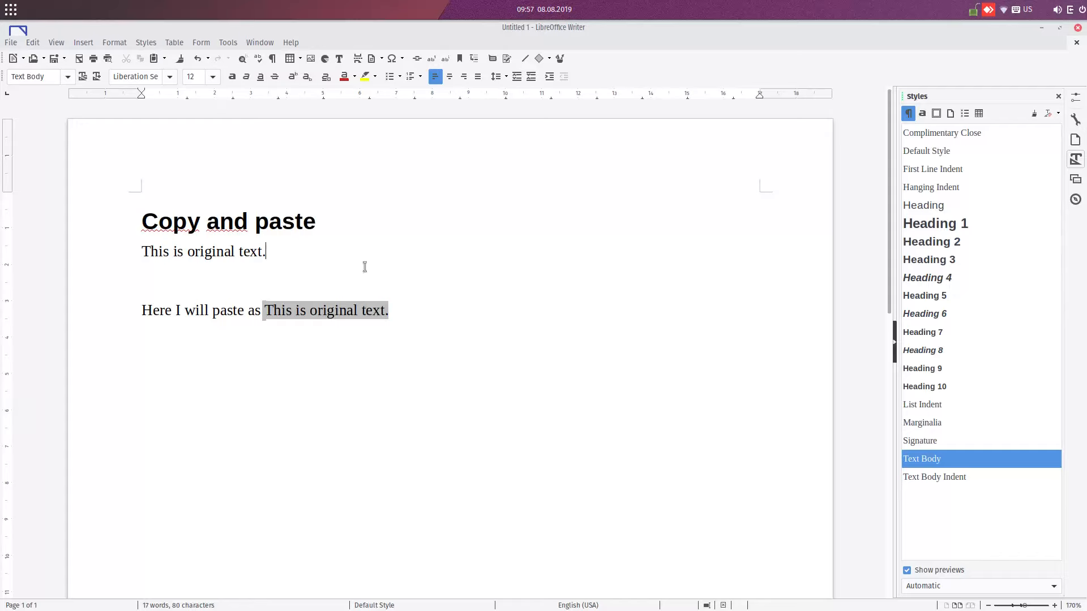
pyautogui.write('But')
pyautogui.press('BackSpace')
pyautogui.press('BackSpace')
pyautogui.press('BackSpace')
pyautogui.press('BackSpace')
pyautogui.press('BackSpace')
pyautogui.press('BackSpace')
pyautogui.write(', but this is worng.')
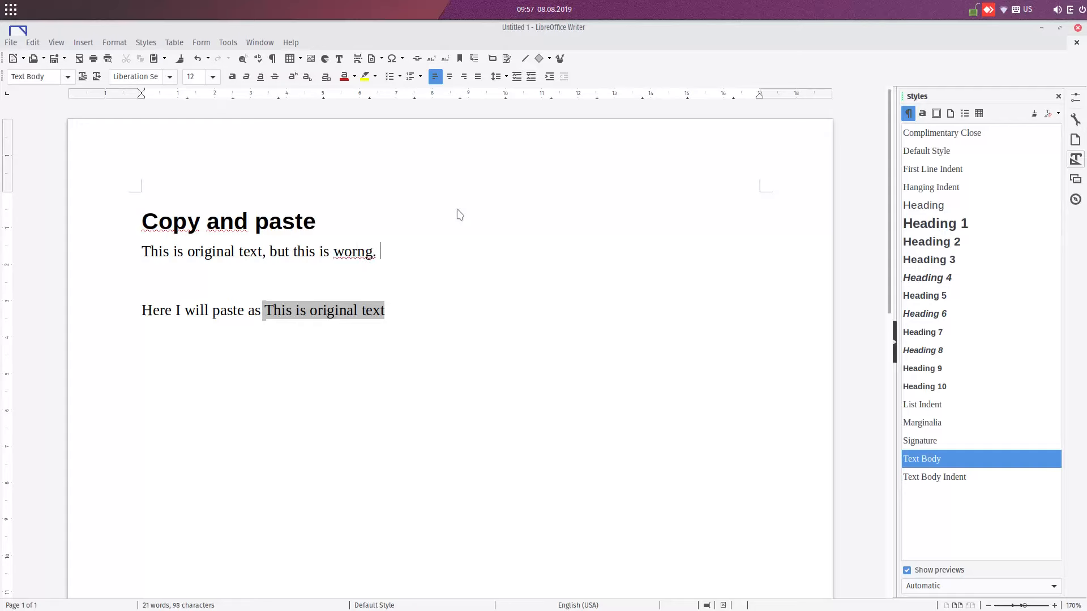
# Correct the misspelled 'worng' to 'wrong' and remove the stray space before the comma in the original sentence
pyautogui.rightClick(360, 255)
pyautogui.click(367, 267)
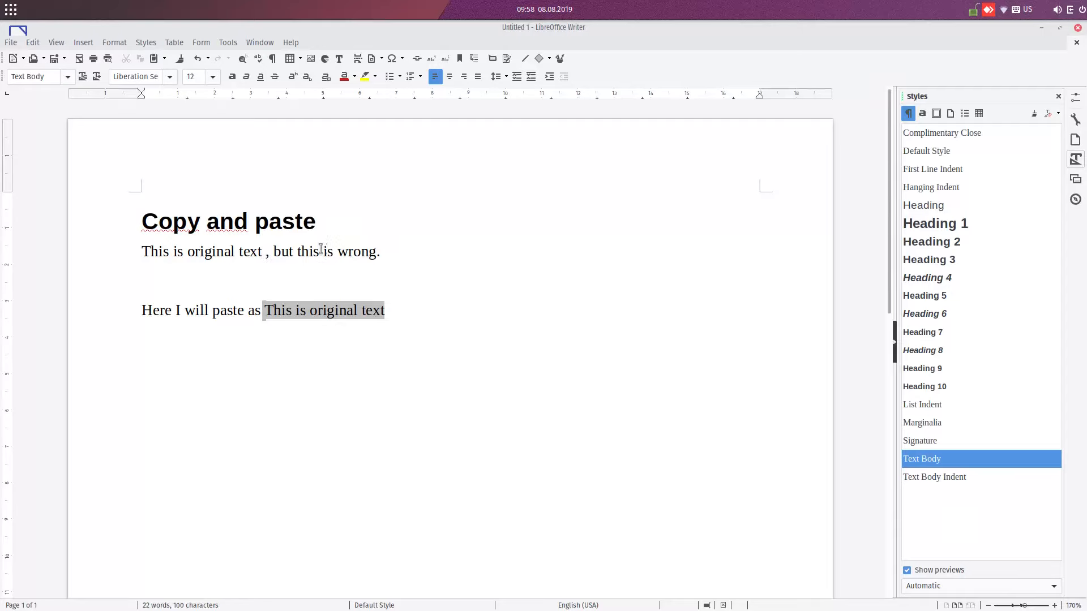
pyautogui.press('Delete')
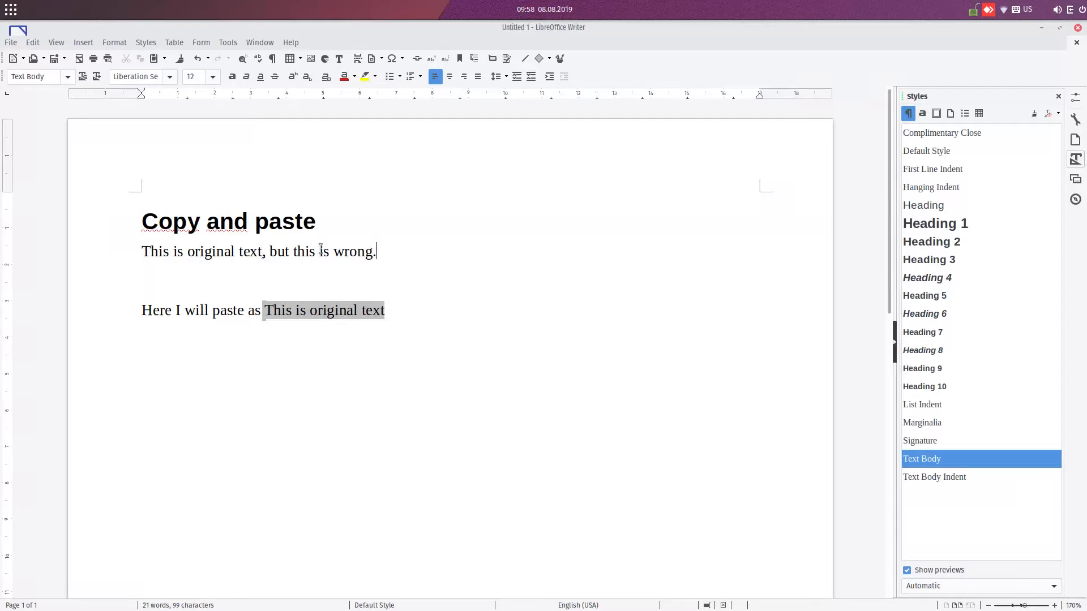
# Insert '...' after 'original' in the source sentence and delete its ending ', but this is wrong.'
pyautogui.doubleClick(358, 311)
pyautogui.click(237, 252)
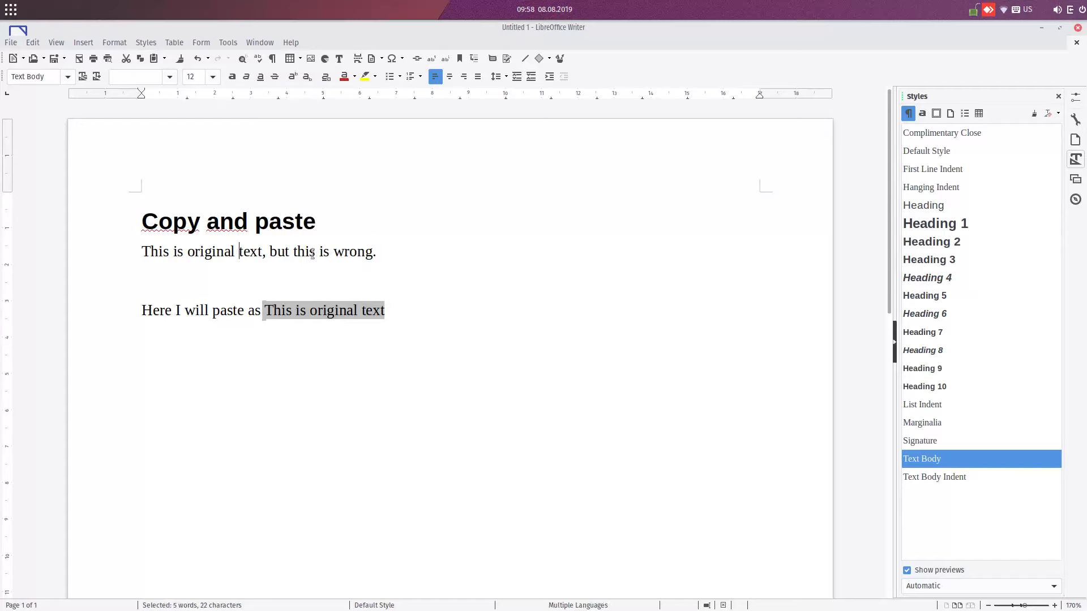
pyautogui.write('...')
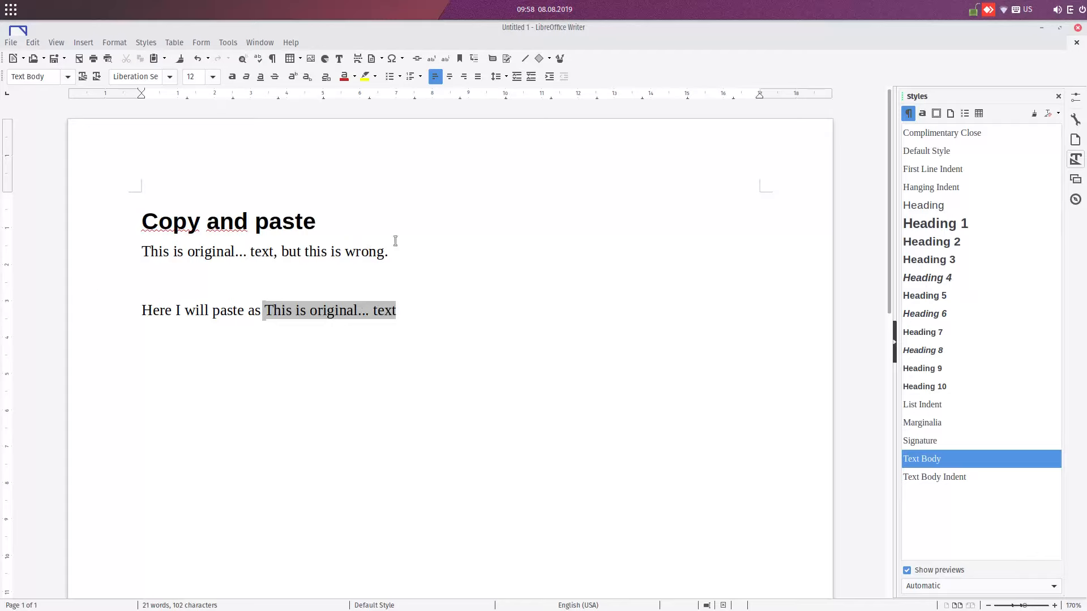
pyautogui.moveTo(390, 250); pyautogui.dragTo(275, 252)
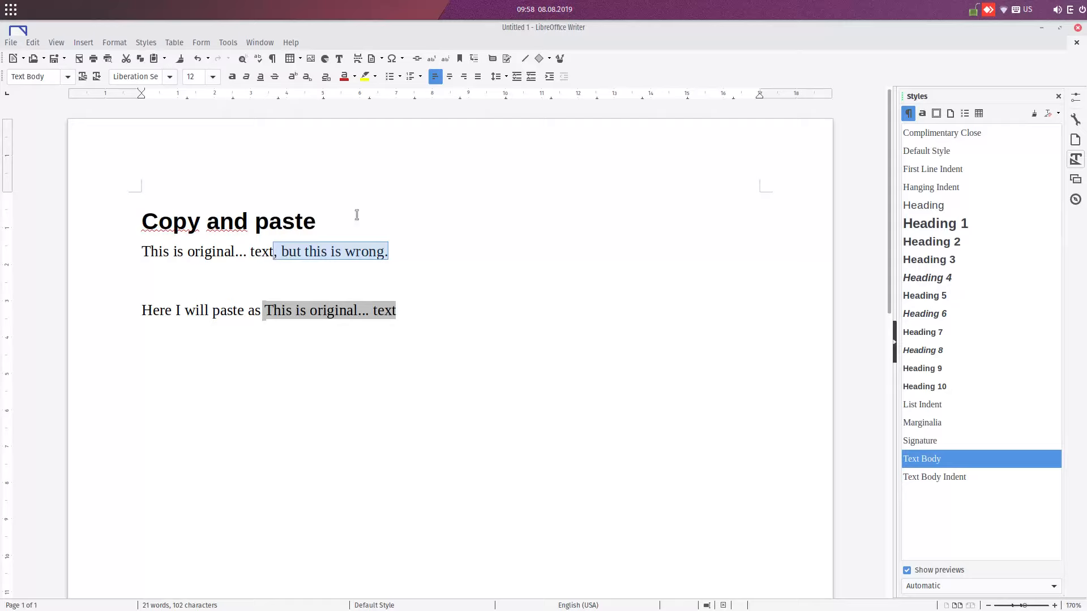
pyautogui.press('Delete')
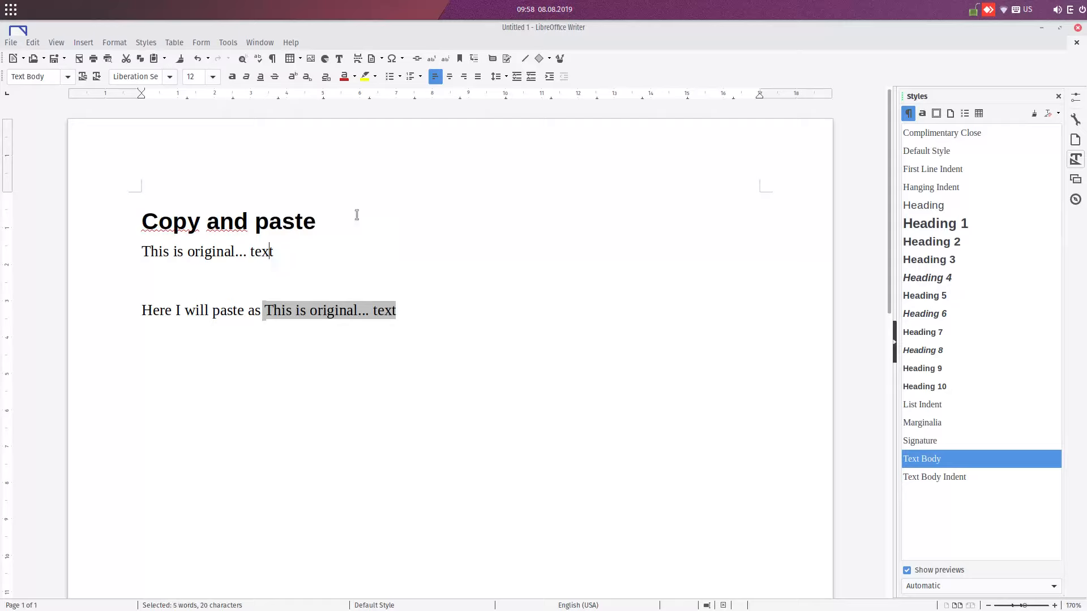
# Insert the filler text 'njnjnjndsd' after 'This' in the source sentence
pyautogui.press('Left')
pyautogui.press('Left')
pyautogui.press('Left')
pyautogui.press('Left')
pyautogui.press('Left')
pyautogui.press('Left')
pyautogui.press('Left')
pyautogui.write('njnjnjndsd')
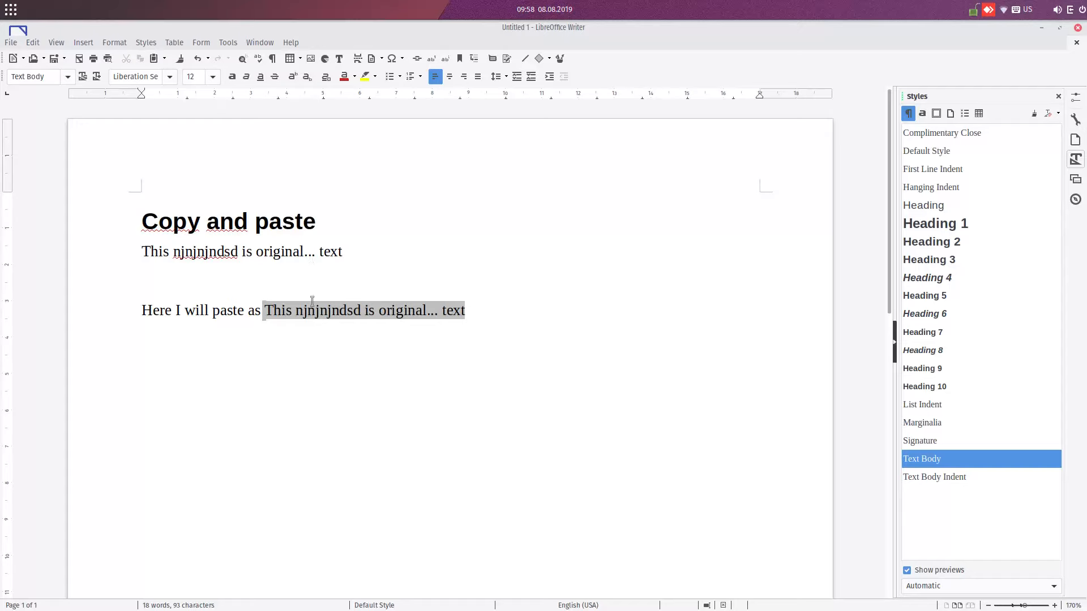
# Delete the filler text 'njnjnjndsd' from the source sentence
pyautogui.click(177, 253)
pyautogui.press('Delete')
pyautogui.press('Delete')
pyautogui.press('Delete')
pyautogui.press('Delete')
pyautogui.press('Delete')
pyautogui.press('Delete')
pyautogui.press('Delete')
pyautogui.press('Delete')
pyautogui.press('Delete')
pyautogui.press('Delete')
pyautogui.press('Delete')
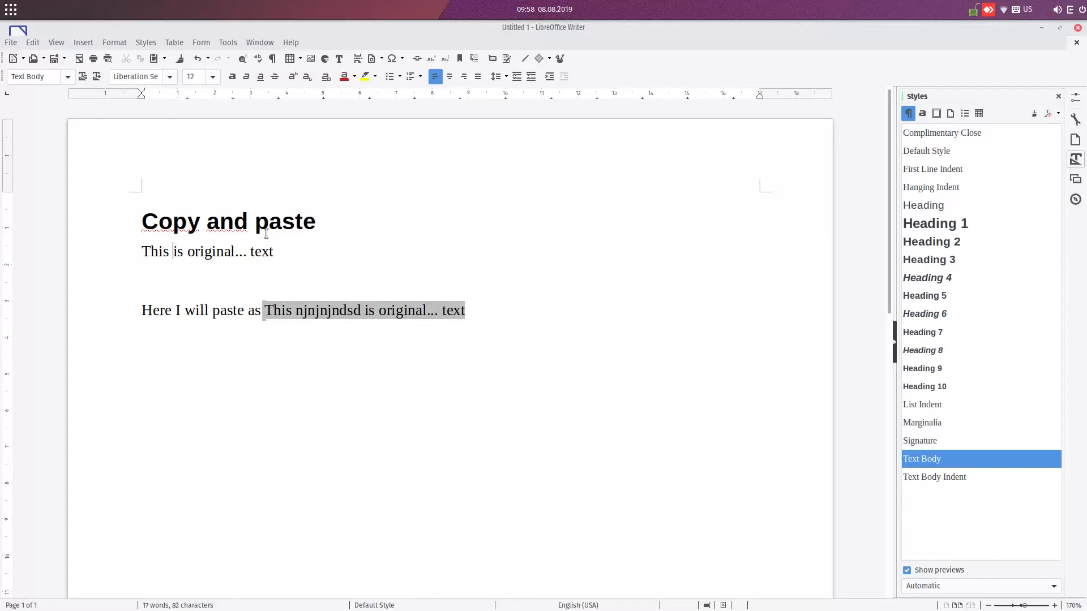
# Insert 'not' before 'original' and trim the ending so the source sentence reads 'This is not original.'
pyautogui.write('not ')
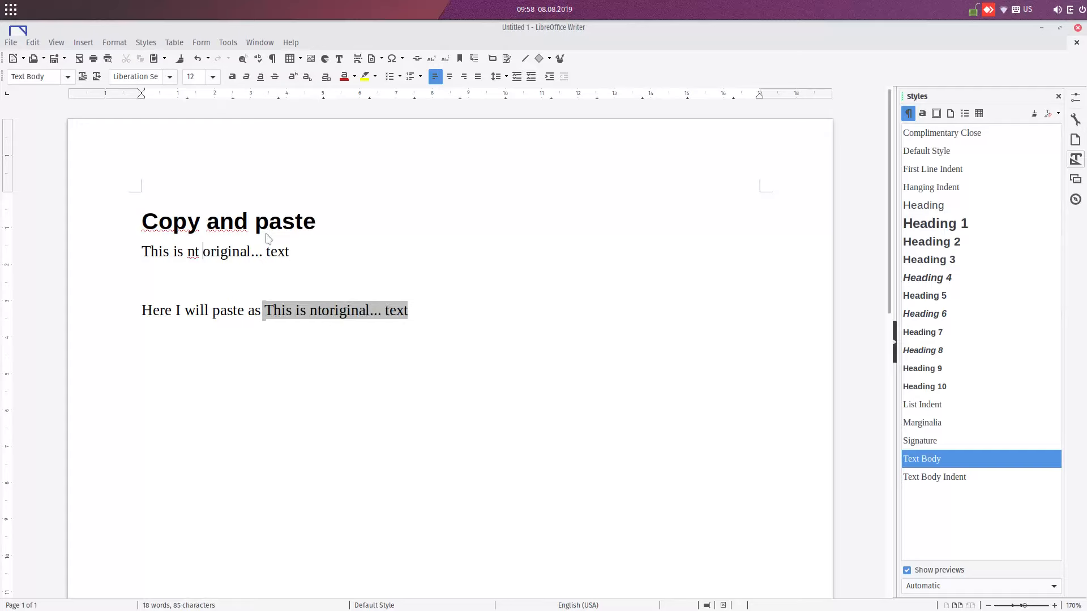
pyautogui.write('o')
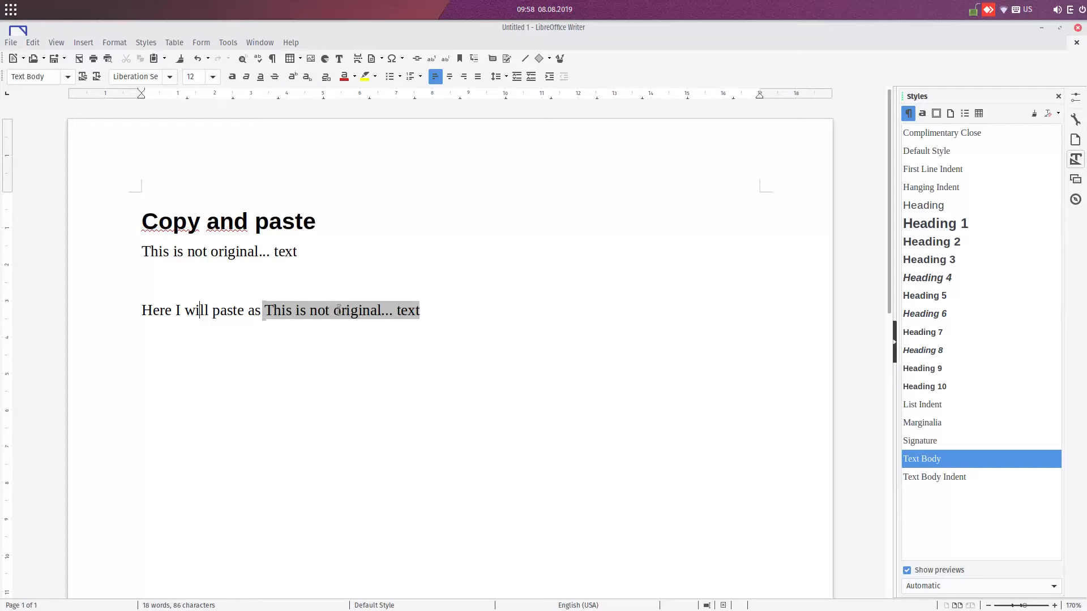
pyautogui.press('BackSpace')
pyautogui.press('BackSpace')
pyautogui.press('BackSpace')
pyautogui.press('BackSpace')
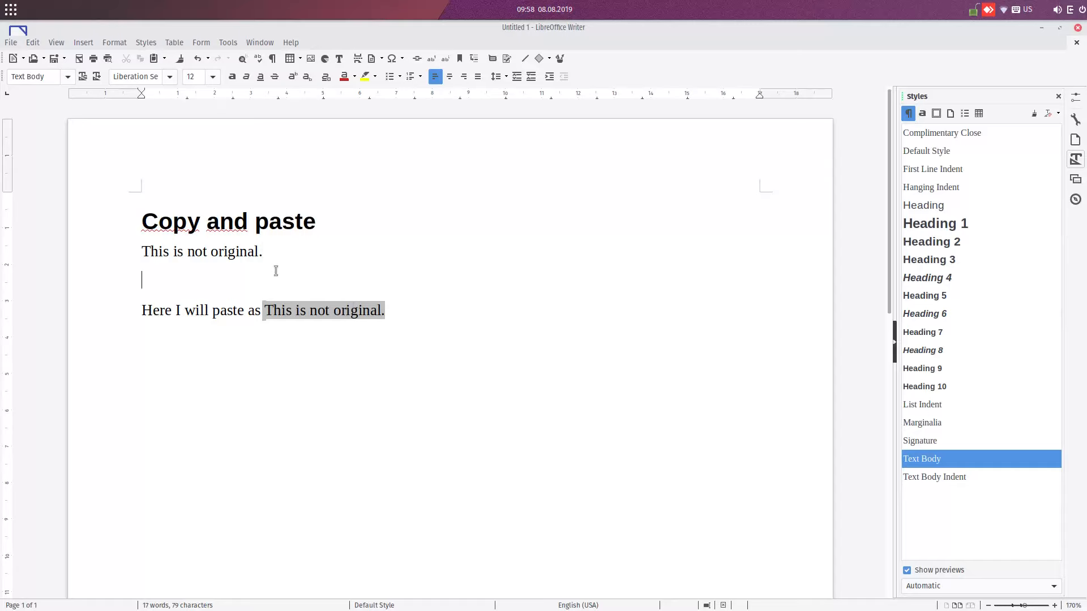
# Delete all the text below the 'Copy and paste' heading, including the linked sentence
pyautogui.hotkey('ctrl', 'a')
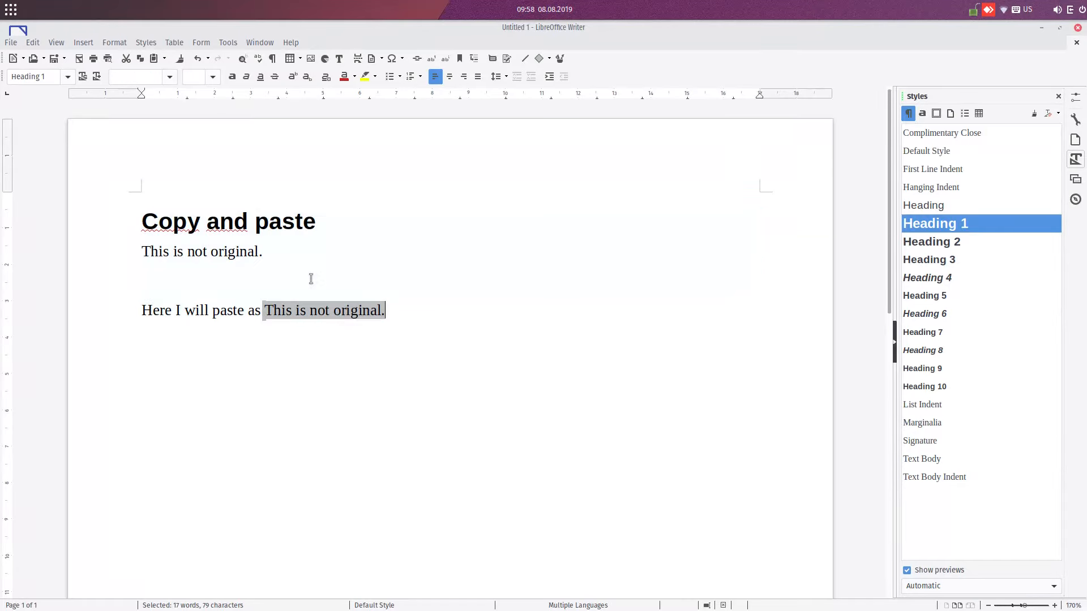
pyautogui.hotkey('shift', 'Home')
pyautogui.press('Delete')
pyautogui.press('Delete')
pyautogui.press('Delete')
pyautogui.press('Delete')
pyautogui.hotkey('shift', 'End')
pyautogui.press('Delete')
pyautogui.write('N')
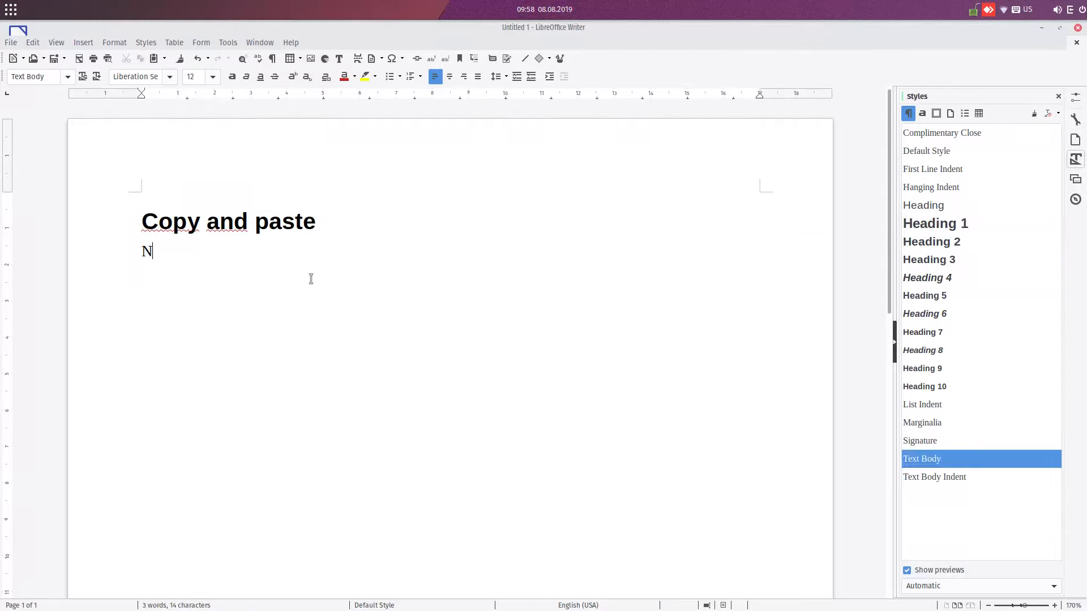
pyautogui.write('uber 1')
pyautogui.press('BackSpace')
pyautogui.press('BackSpace')
pyautogui.press('BackSpace')
pyautogui.press('BackSpace')
pyautogui.press('BackSpace')
pyautogui.press('BackSpace')
pyautogui.press('BackSpace')
# Write 'Profit in 2018: 354.252,52 euro.' on the line below the heading
pyautogui.write('Profit in 2018')
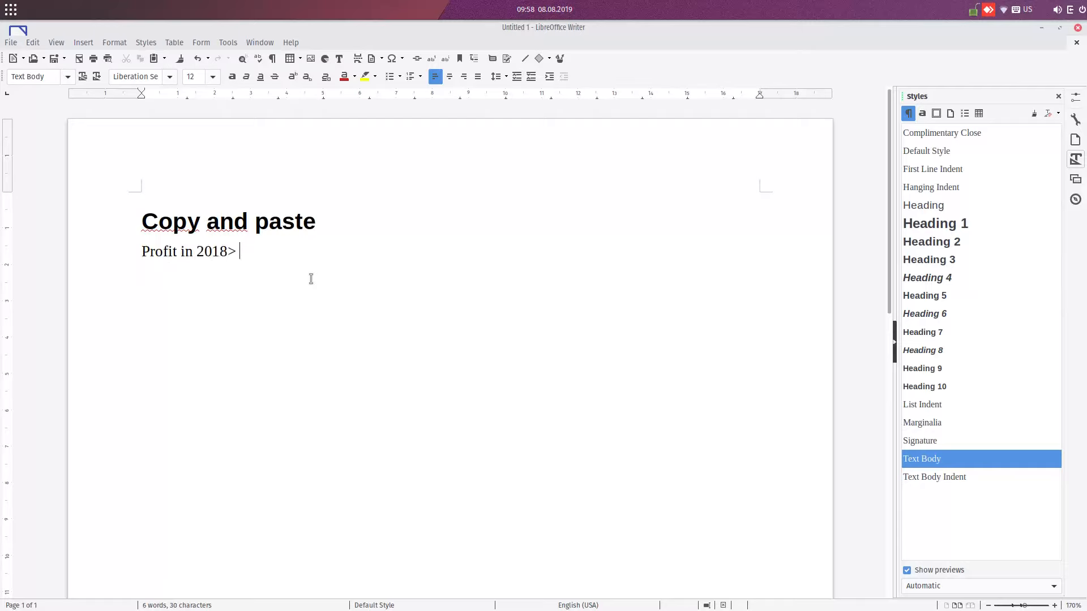
pyautogui.write(': 354.252,52 euros')
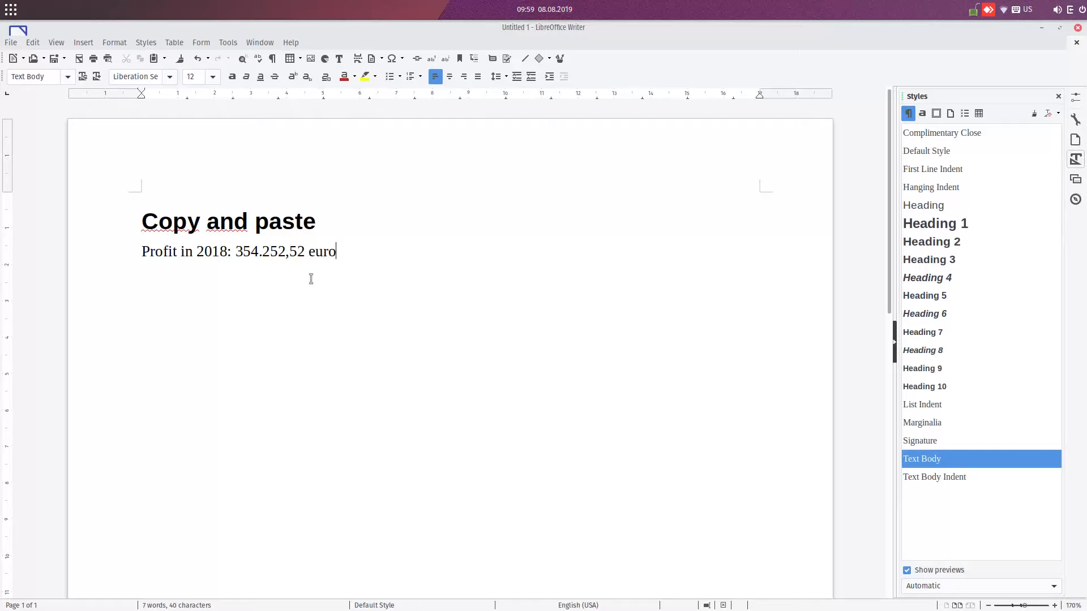
pyautogui.press('BackSpace')
# Add several lines of filler text well below the profit sentence, ending the last line with 'and the profit was like'
pyautogui.write('dsamdnsaidnsad')
pyautogui.press('Return')
pyautogui.write('sadsa')
pyautogui.press('Return')
pyautogui.write('dsa dsa d')
pyautogui.press('Return')
pyautogui.write('asd sa ')
pyautogui.write('and the profit ')
pyautogui.write('is')
pyautogui.press('BackSpace')
pyautogui.press('BackSpace')
pyautogui.write('was like')
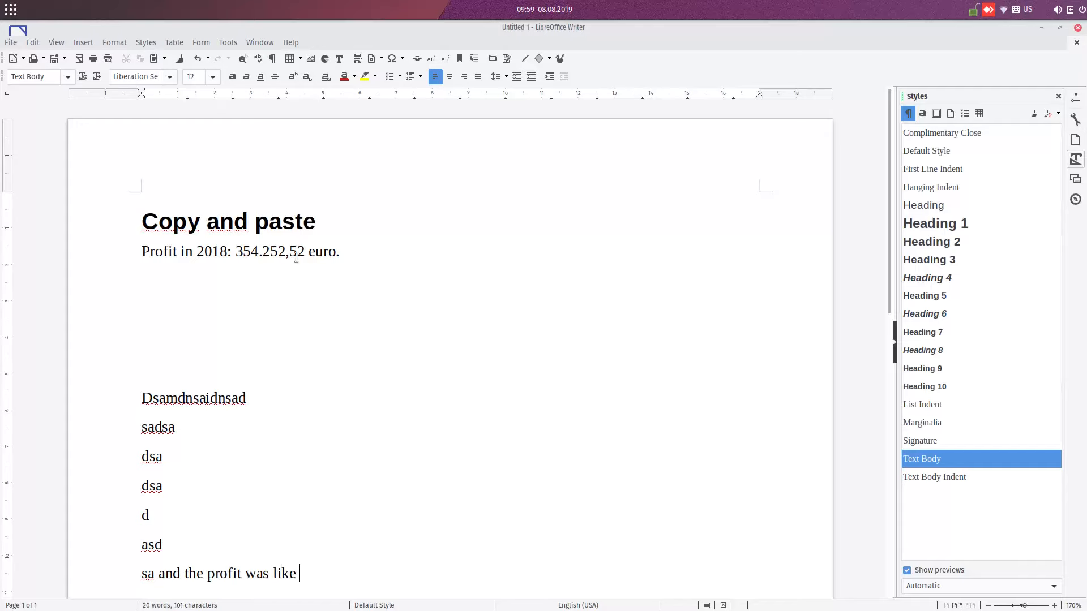
# Copy the amount '354.252,52 euro' from the profit sentence
pyautogui.moveTo(335, 253); pyautogui.dragTo(235, 252)
pyautogui.rightClick(237, 255)
pyautogui.click(262, 278)
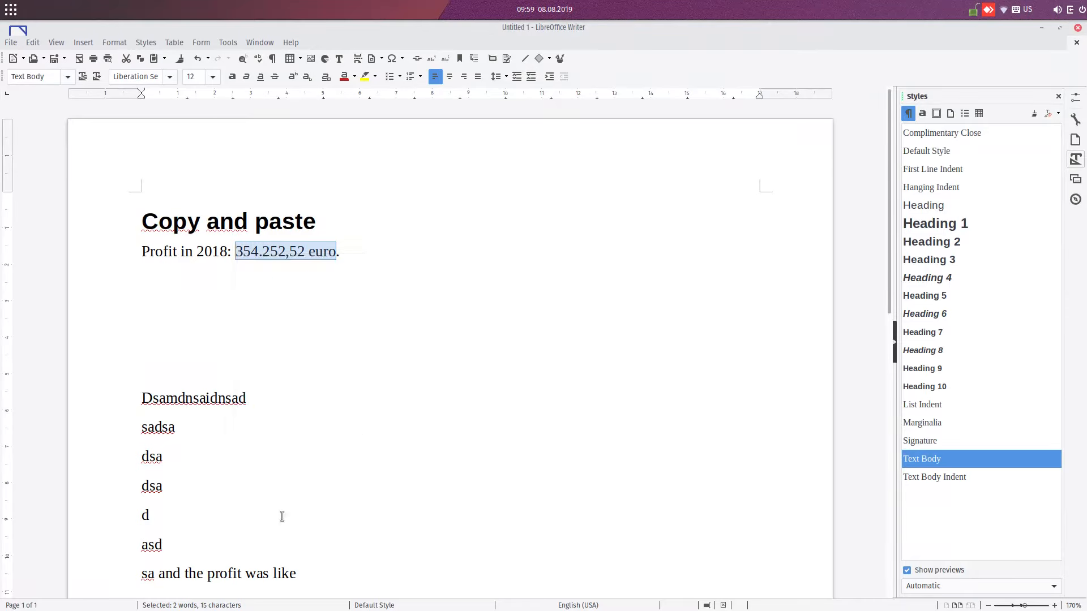
# Paste the copied amount after 'and the profit was like' as a Dynamic Data Exchange (DDE) link
pyautogui.click(311, 573)
pyautogui.rightClick(310, 572)
pyautogui.moveTo(393, 451)
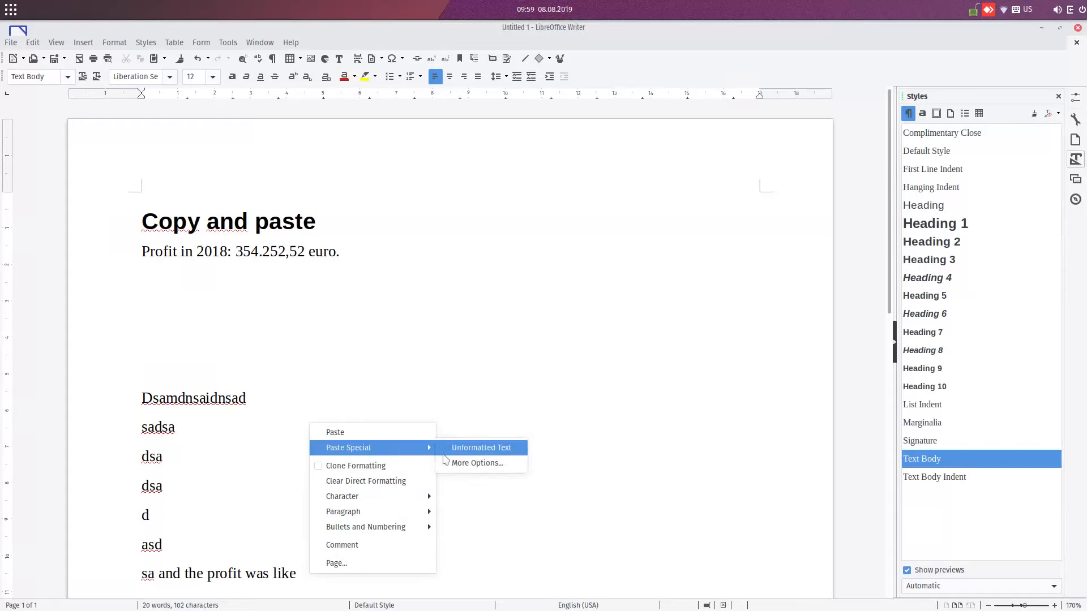
pyautogui.click(475, 463)
pyautogui.click(552, 346)
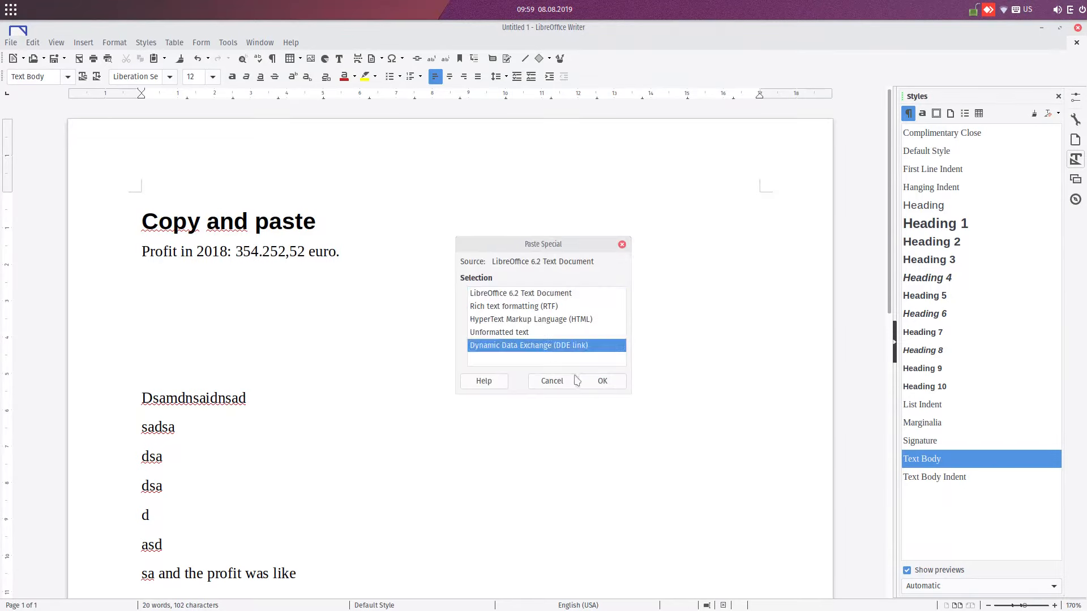
pyautogui.click(596, 385)
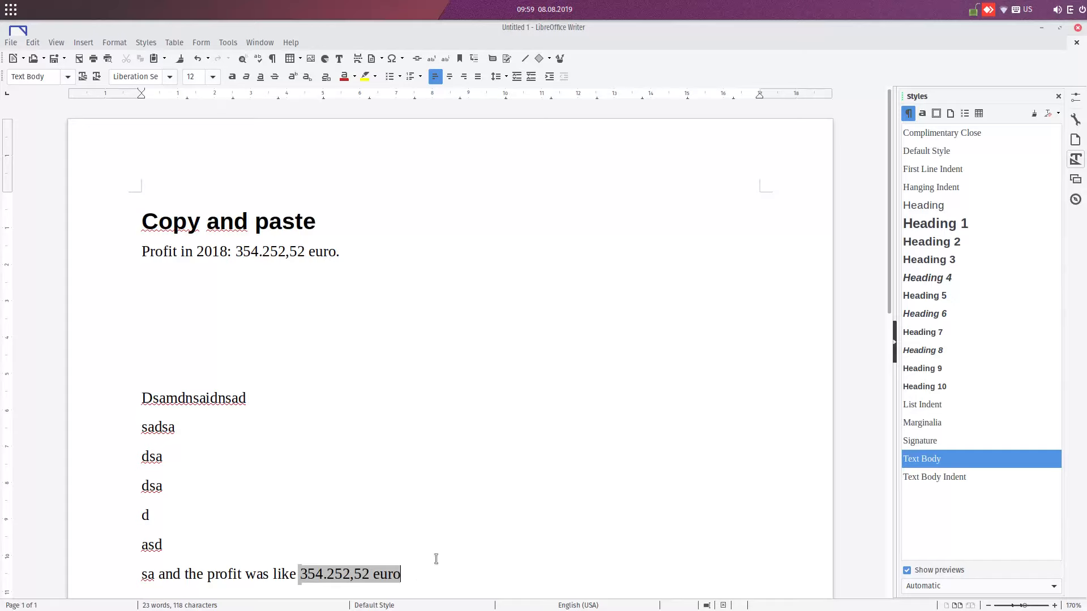
# Change the source amount in the profit sentence to 358.252,52
pyautogui.click(299, 249)
pyautogui.click(278, 251)
pyautogui.press('Delete')
pyautogui.write('8')
pyautogui.click(336, 315)
# Check the source amount and its linked copy in the print preview, and return to editing
pyautogui.click(213, 251)
pyautogui.hotkey('ctrl', 'shift', 'o')
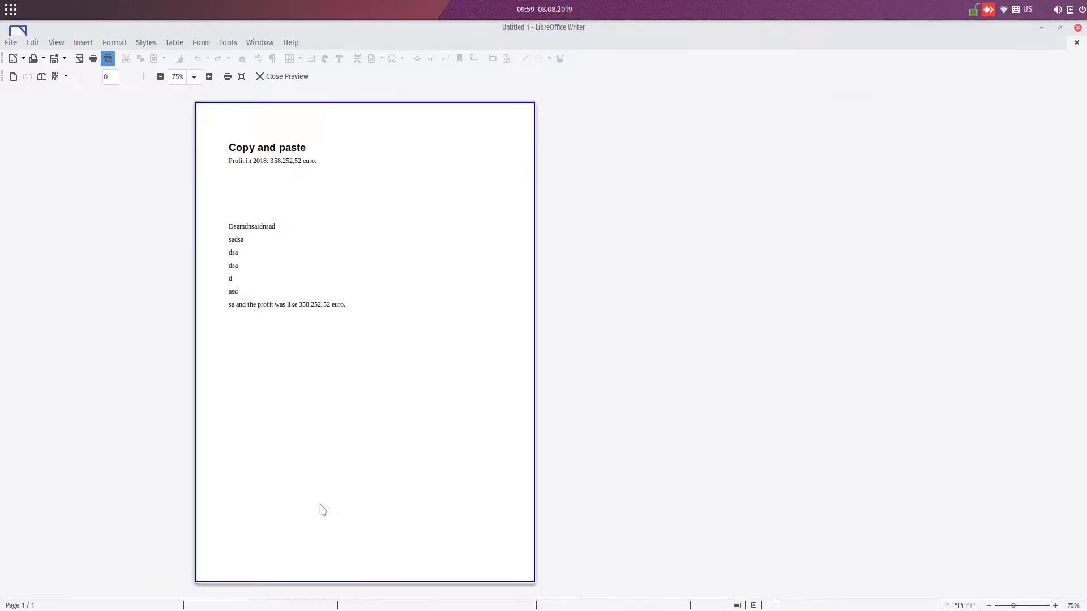
pyautogui.scroll(4, 334, 330)
pyautogui.scroll(-3, 236, 274)
pyautogui.scroll(3, 235, 252)
pyautogui.scroll(2, 257, 344)
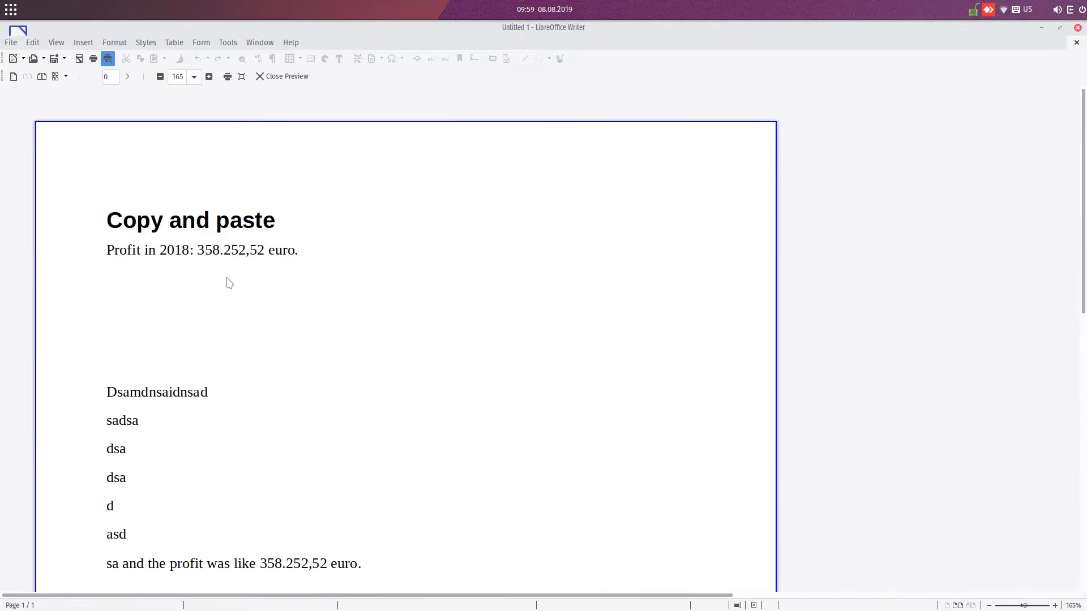
pyautogui.scroll(-1, 324, 471)
pyautogui.hotkey('ctrl', 'shift', 'o')
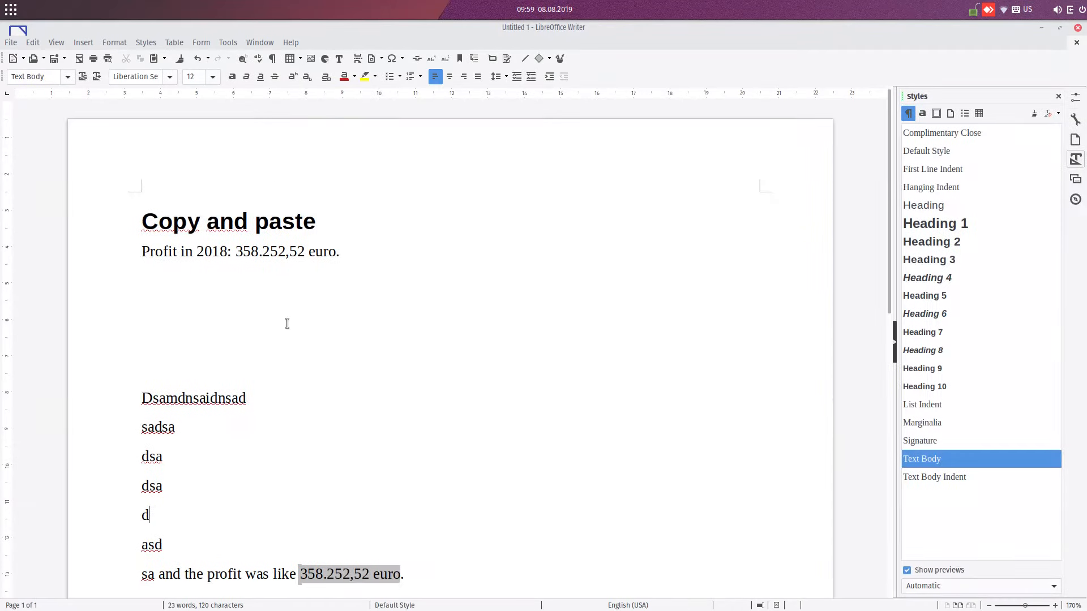
# Change the source amount in the profit sentence to 356.252,52
pyautogui.click(254, 251)
pyautogui.press('Delete')
pyautogui.write('6')
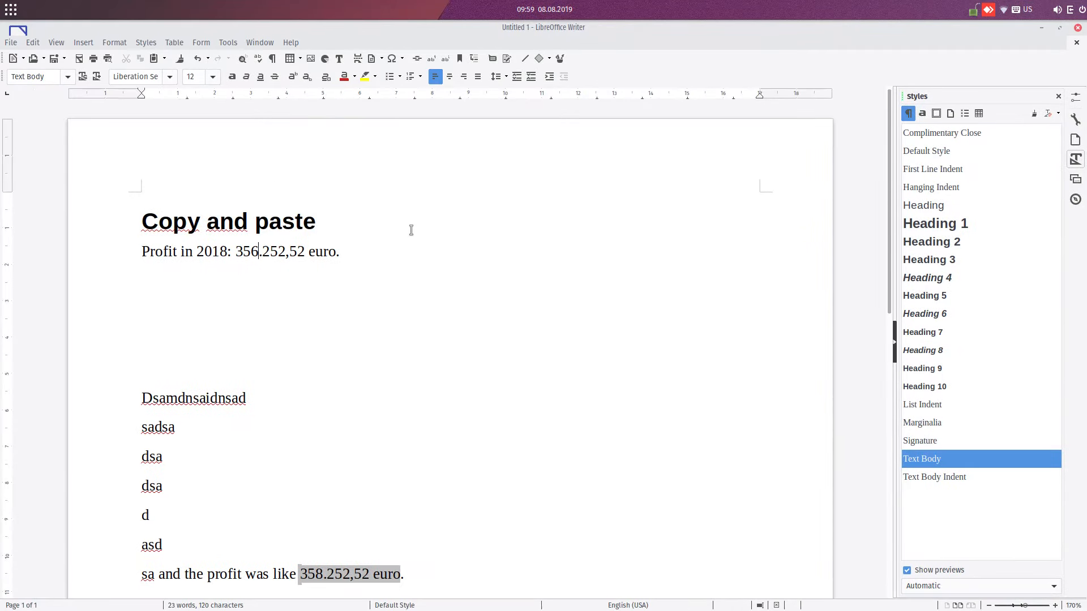
pyautogui.click(372, 307)
pyautogui.click(325, 439)
pyautogui.click(308, 409)
# Show the LibreOffice version information
pyautogui.click(289, 43)
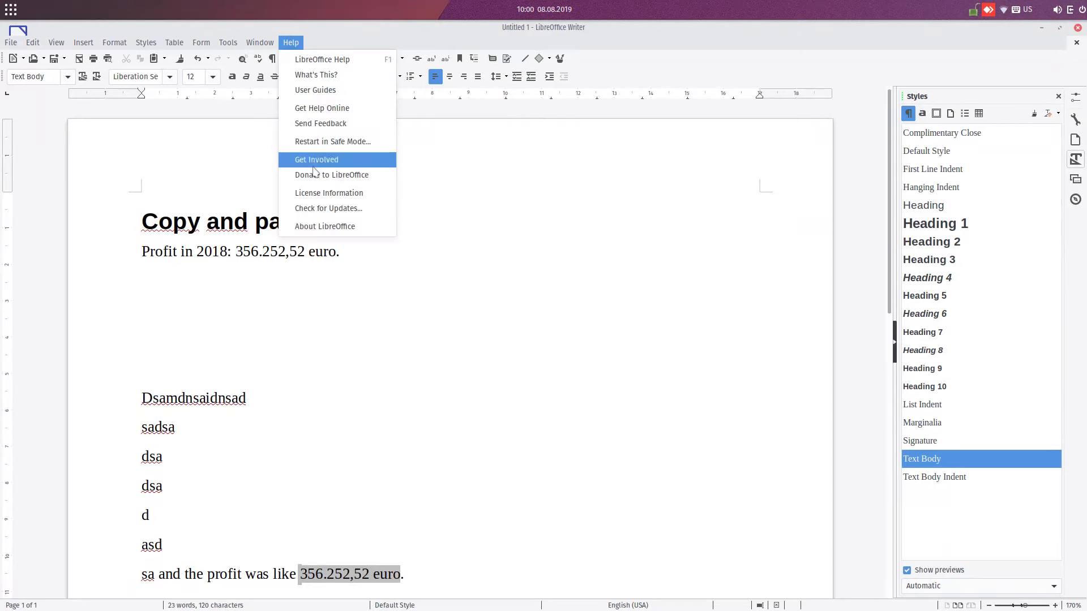
pyautogui.click(315, 227)
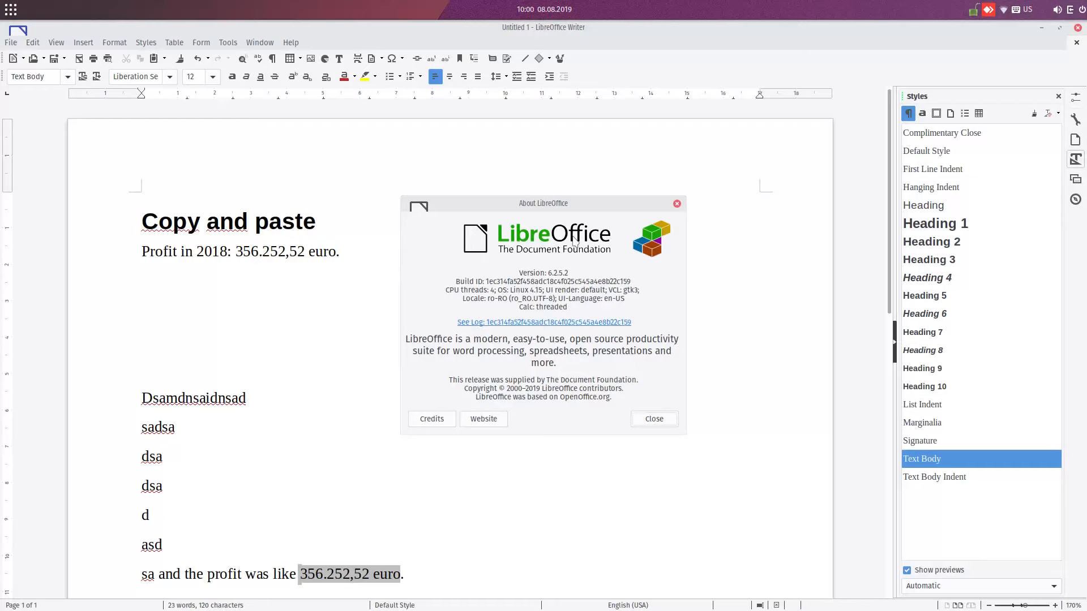